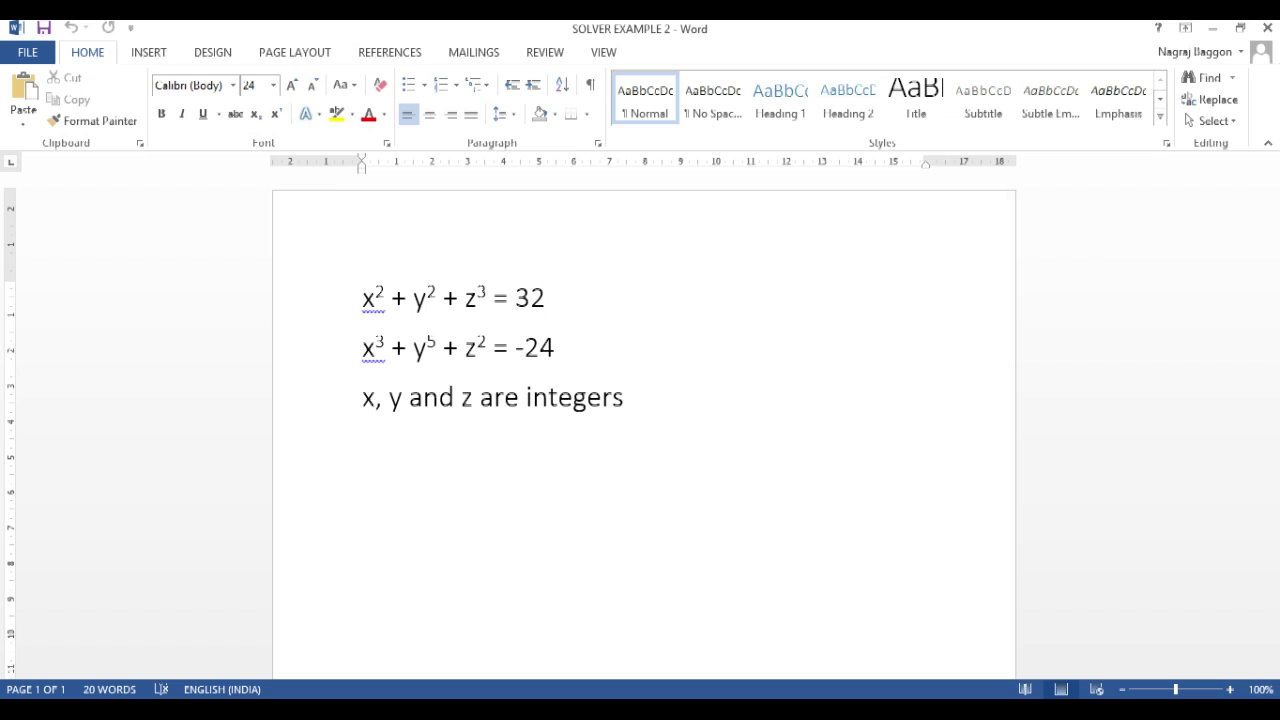
Step: Enter the headings x, y and z in cells A1 to C1
key(alt+Tab)
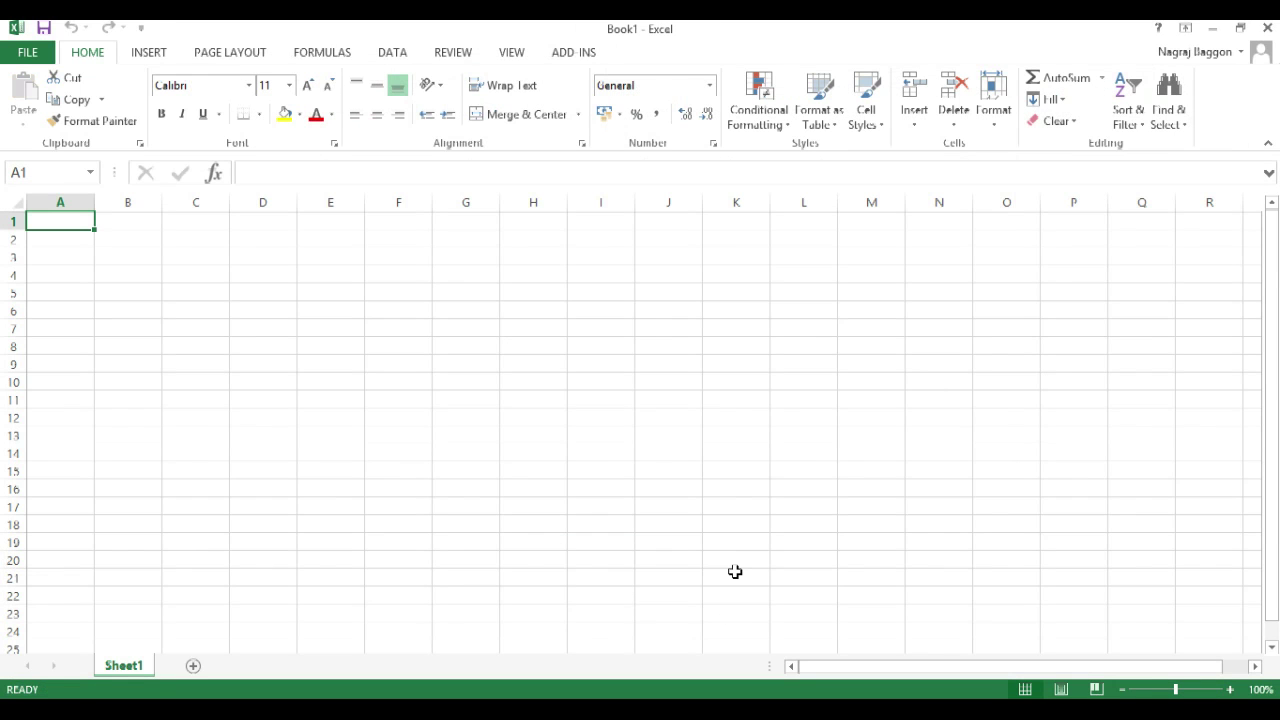
text(x)
key(Tab)
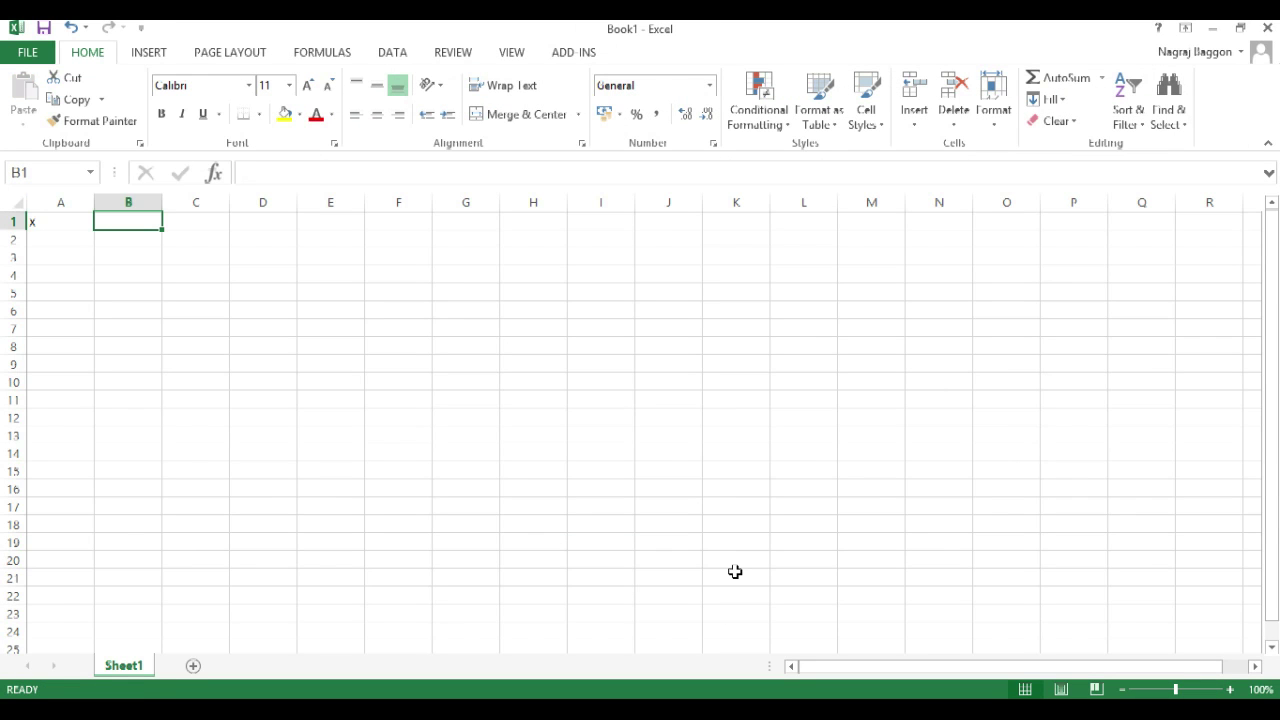
text(y)
key(Tab)
text(z)
key(Tab)
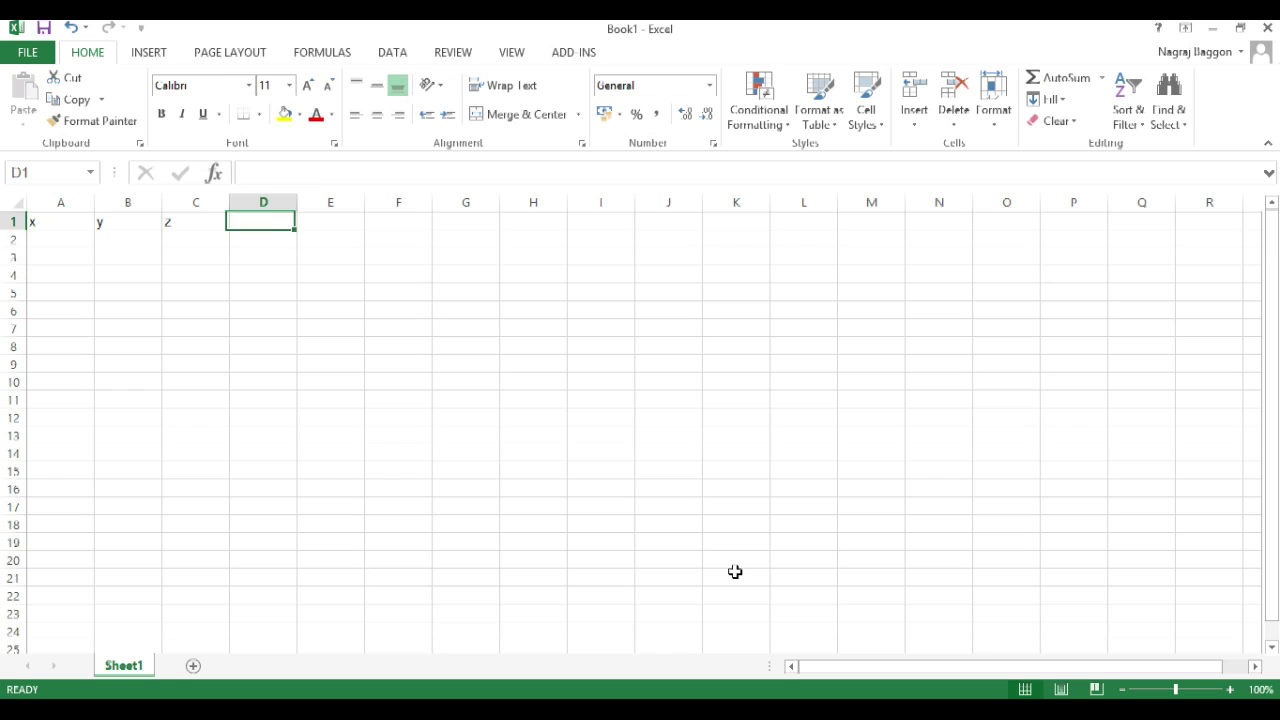
key(Return)
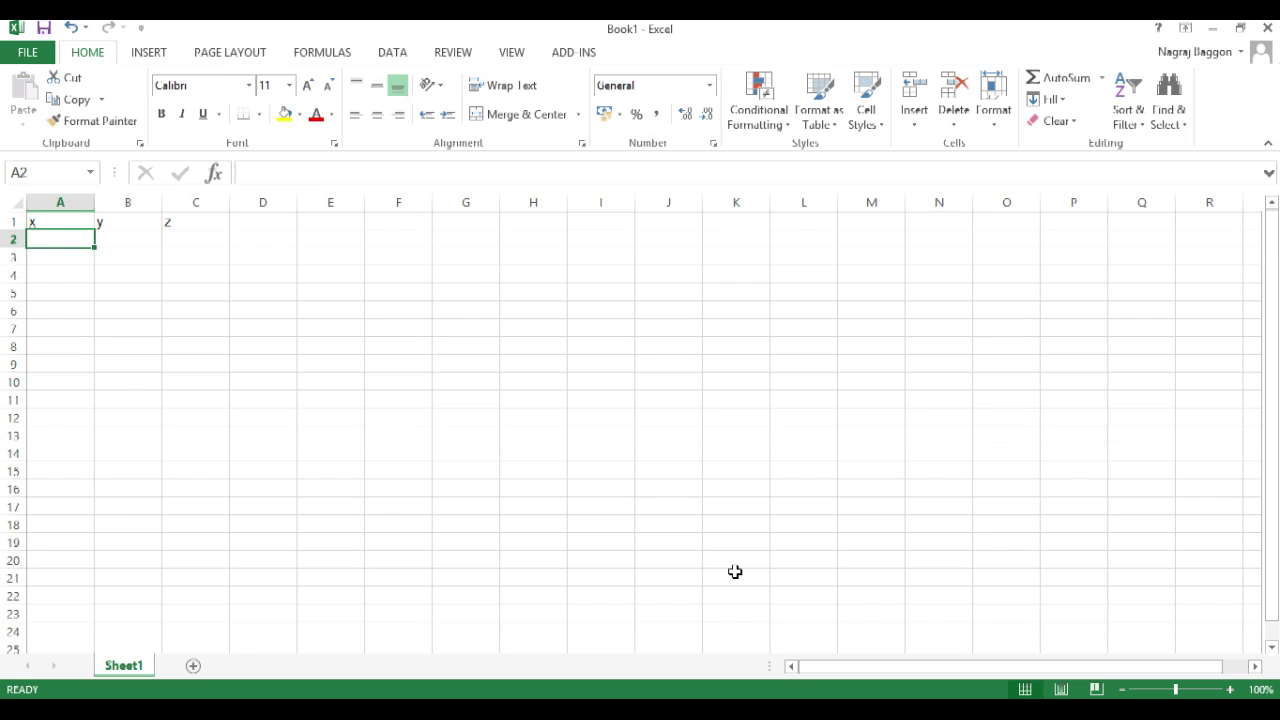
Step: Enter a starting value of 1 in A2, B2 and C2
text(1)
key(Tab)
text(1)
key(Tab)
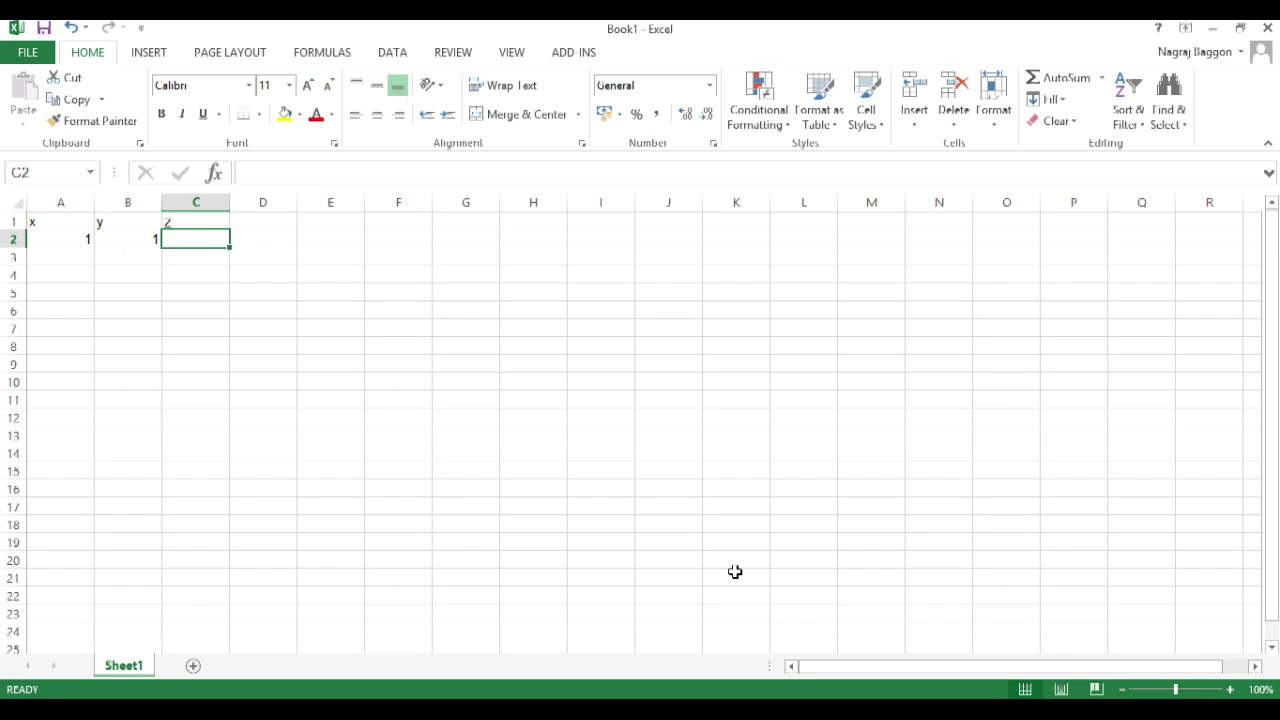
text(1)
key(Tab)
key(Up)
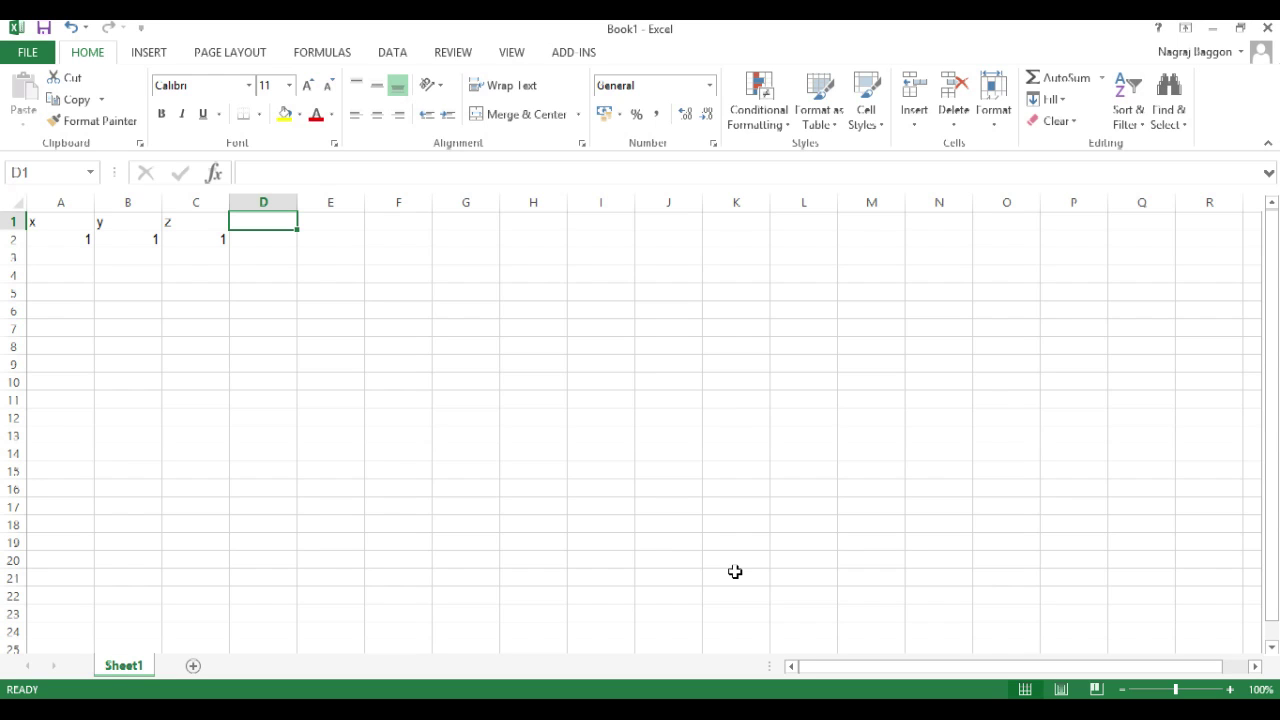
Step: Add heading 'Result 1' in D1 with =POWER(A2,2)+POWER(B2,2)+POWER(C2,3) in D2
text(Result 1)
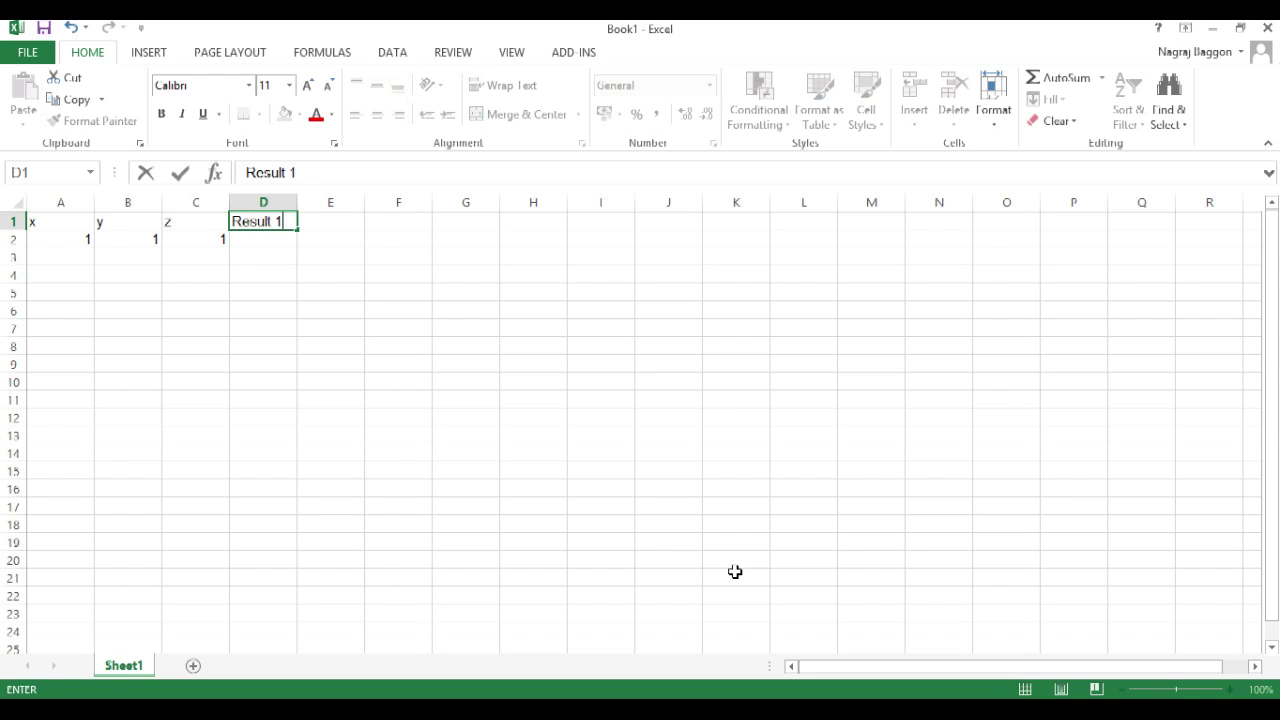
key(Return)
text(=power()
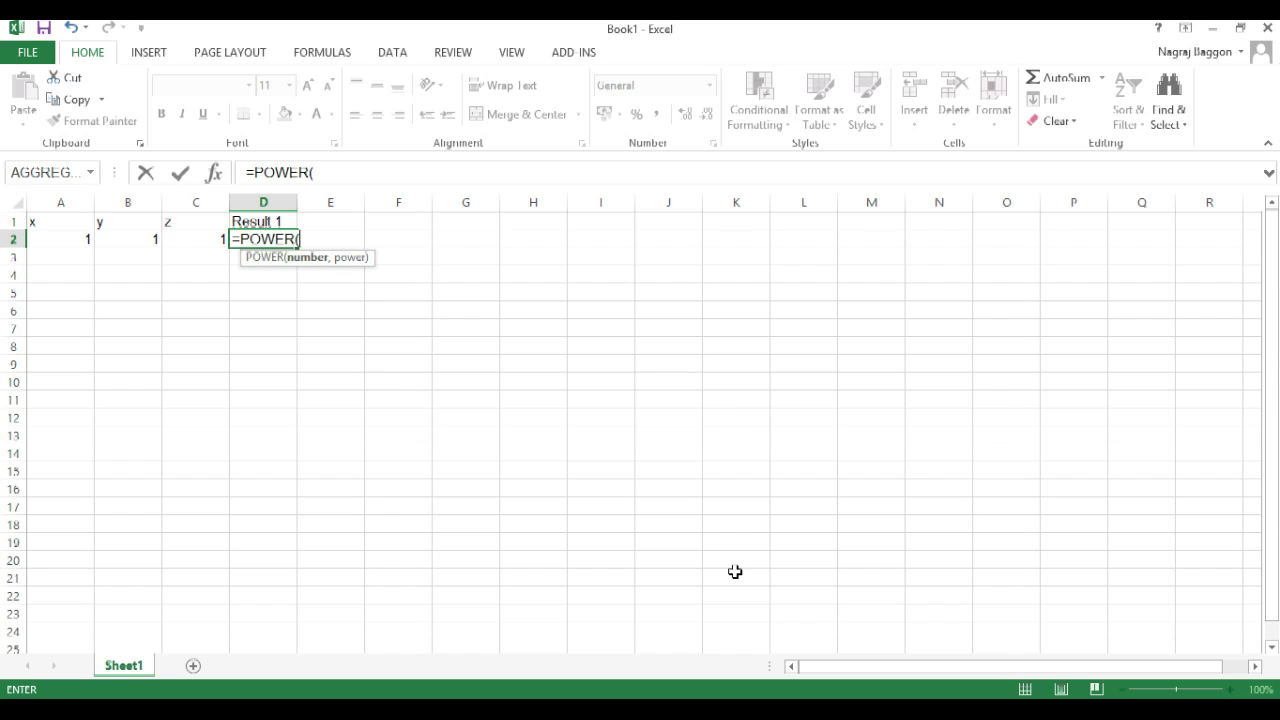
key(Left)
key(Left)
key(Left)
text(,2)+)
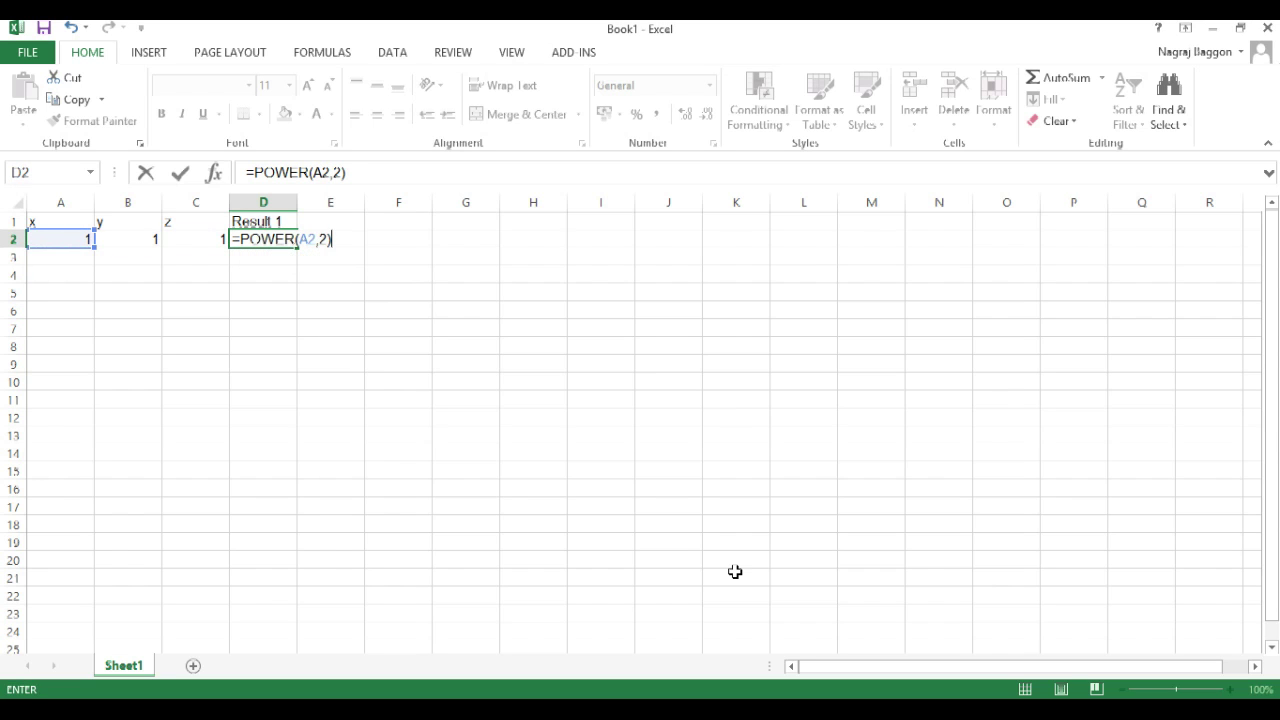
text(power()
key(Left)
key(Left)
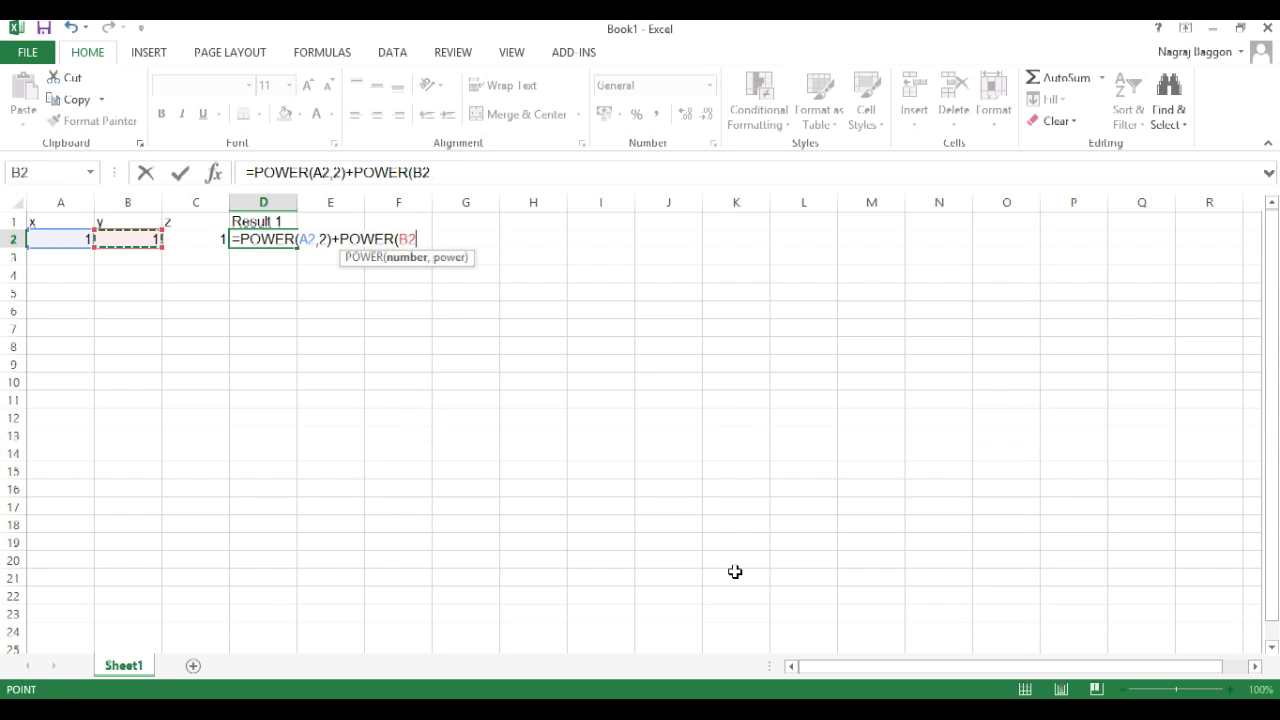
text(,2)+power()
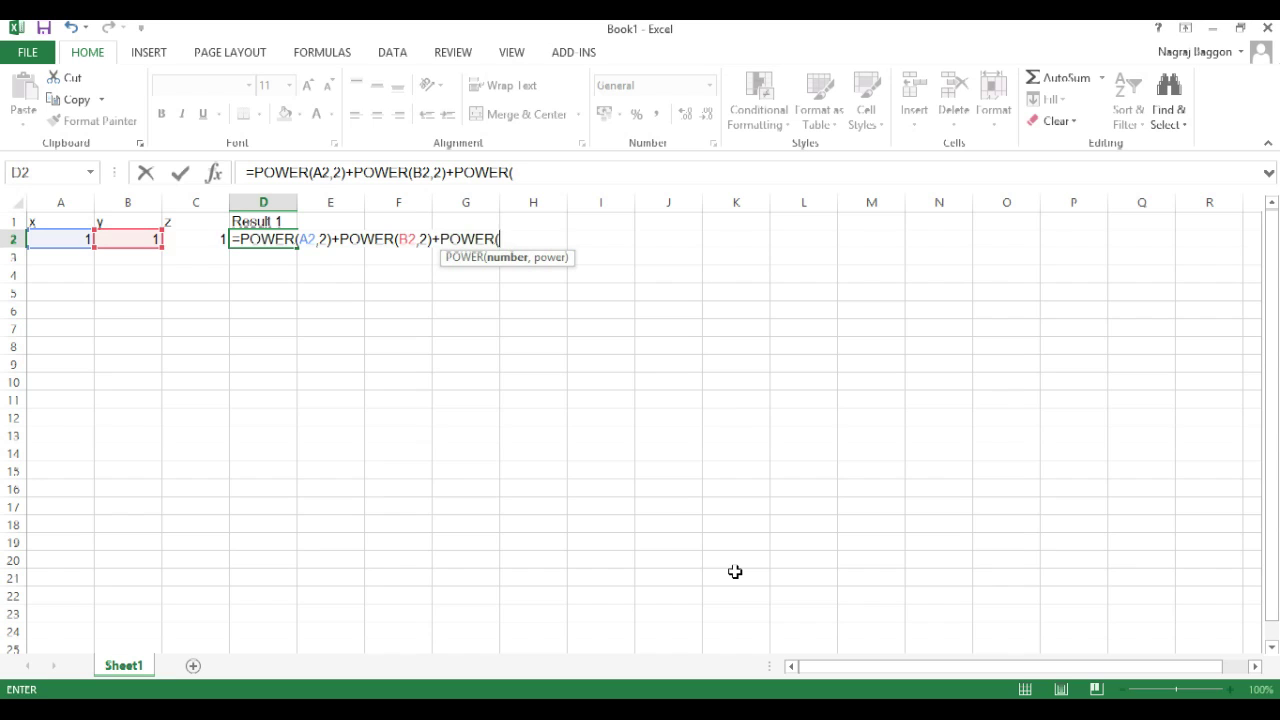
key(Left)
text(,3))
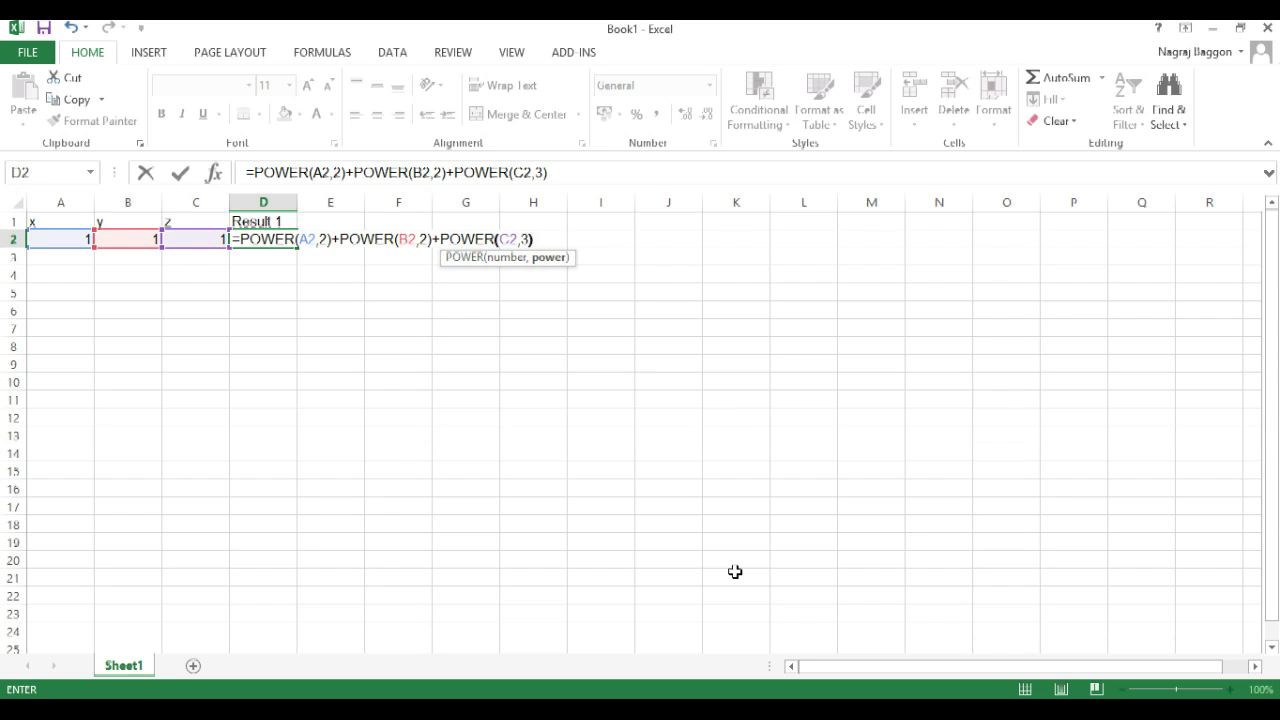
key(Return)
Step: Copy the D1 heading to E1 and edit it to 'Result 2'
key(Up)
key(Up)
key(ctrl+c)
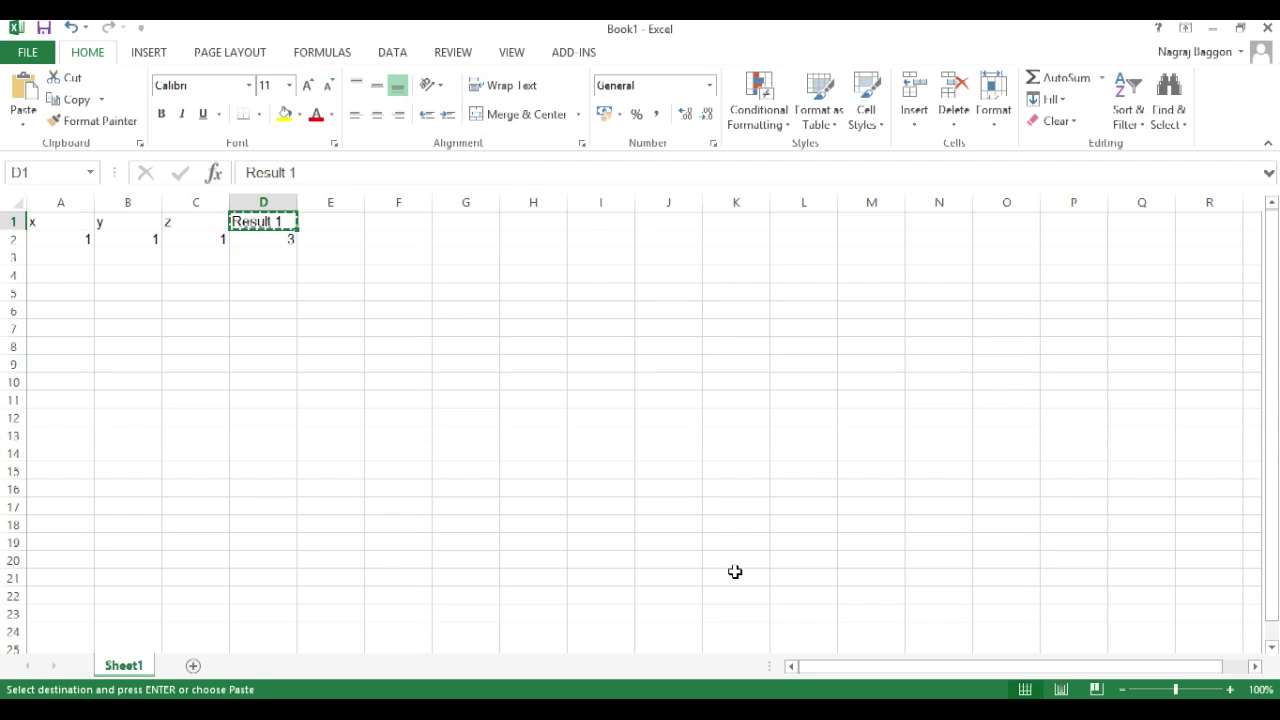
key(Right)
key(ctrl+v)
key(F2)
key(BackSpace)
text(2)
key(Return)
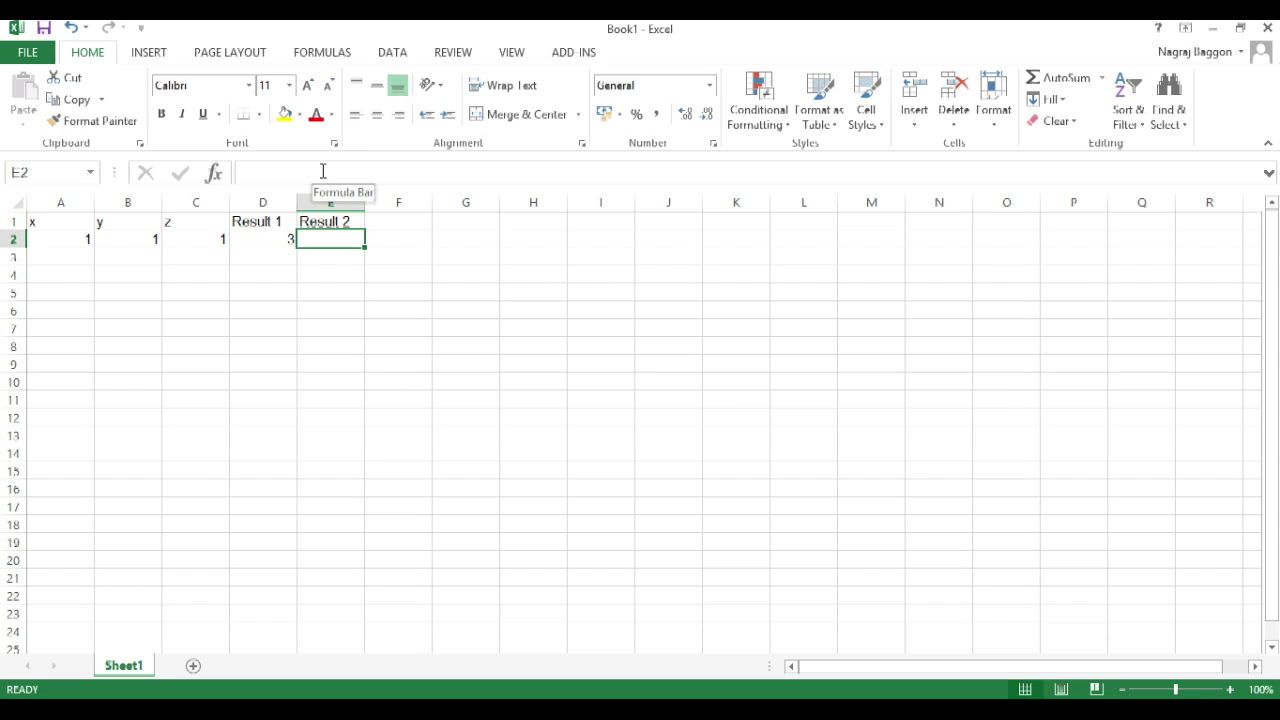
Step: Enter =POWER(A2,3)+POWER(B2,5)+POWER(C2,2) in E2
text(=pow)
key(Tab)
key(Left)
key(Left)
key(Left)
key(Left)
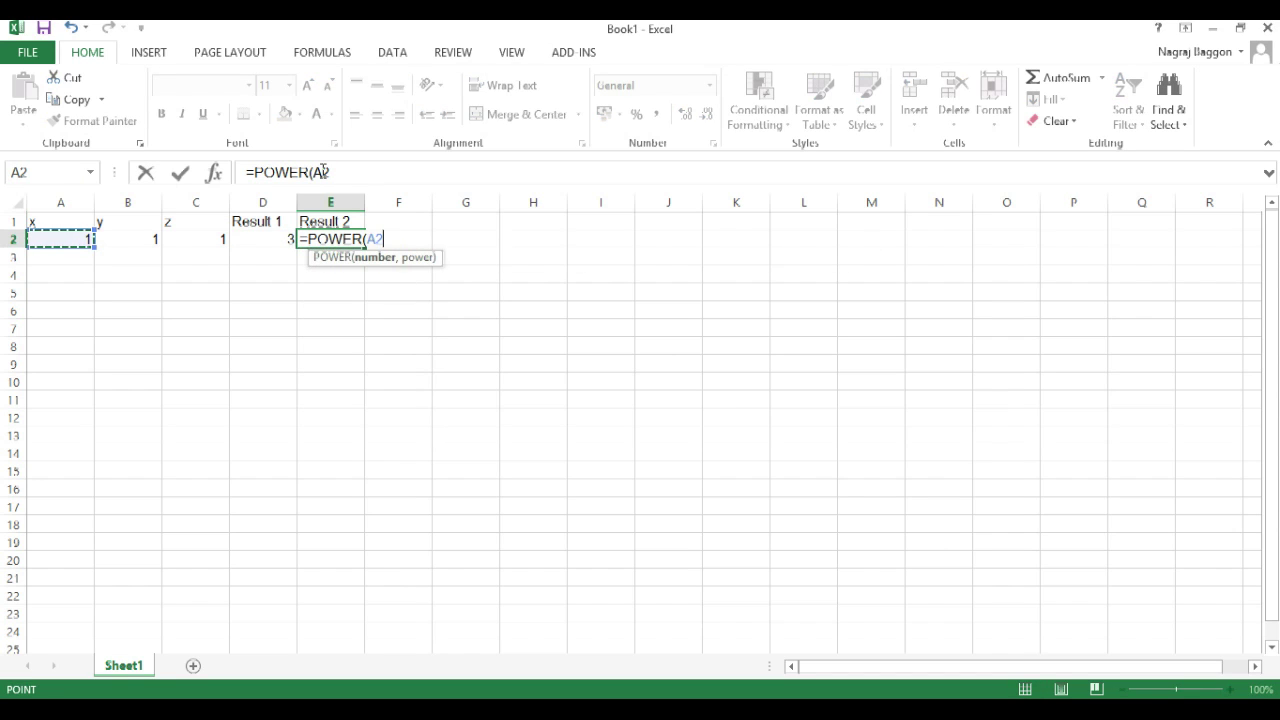
text(,3)+p)
key(Tab)
key(Left)
key(Left)
key(Left)
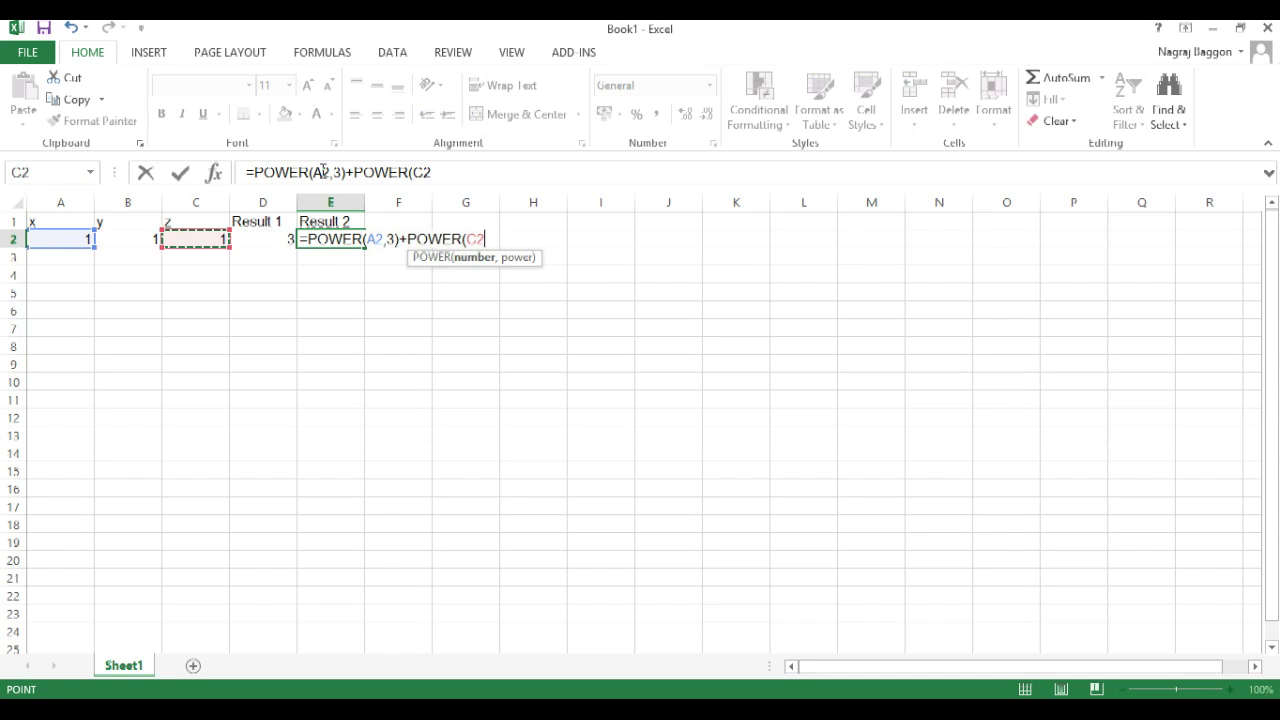
text(,5)+p)
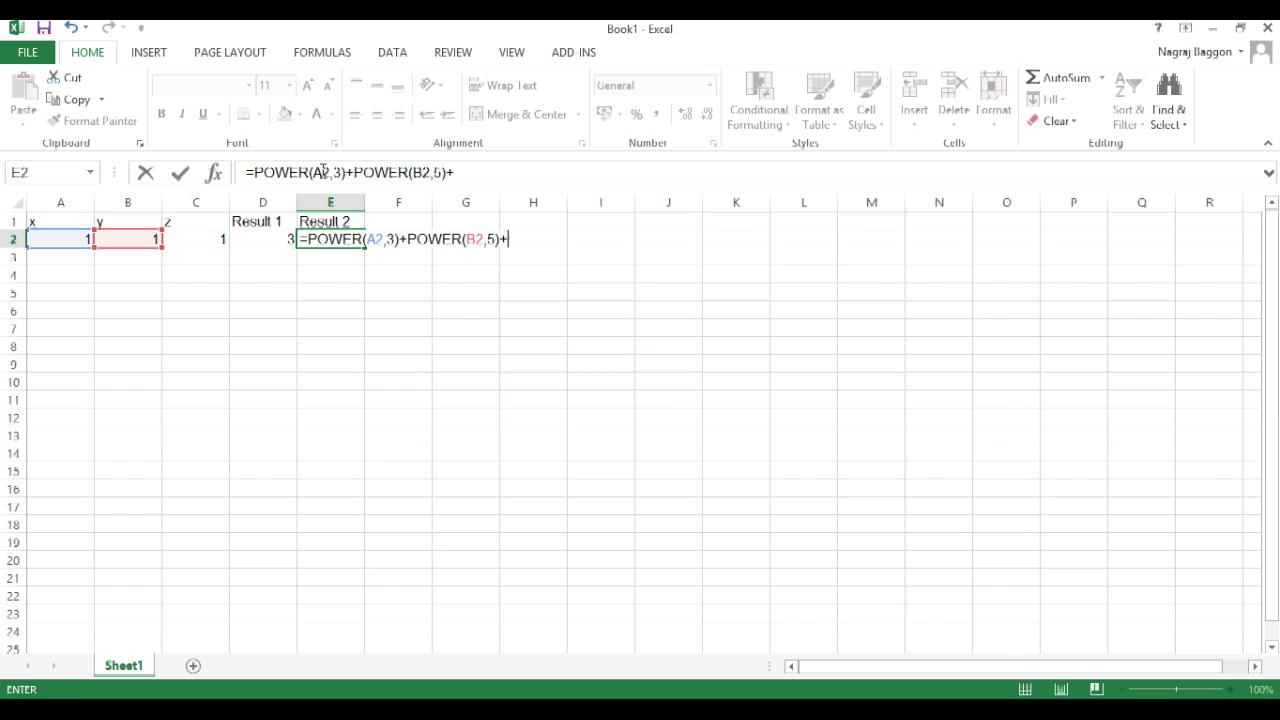
key(Tab)
key(Left)
key(Left)
text(,2))
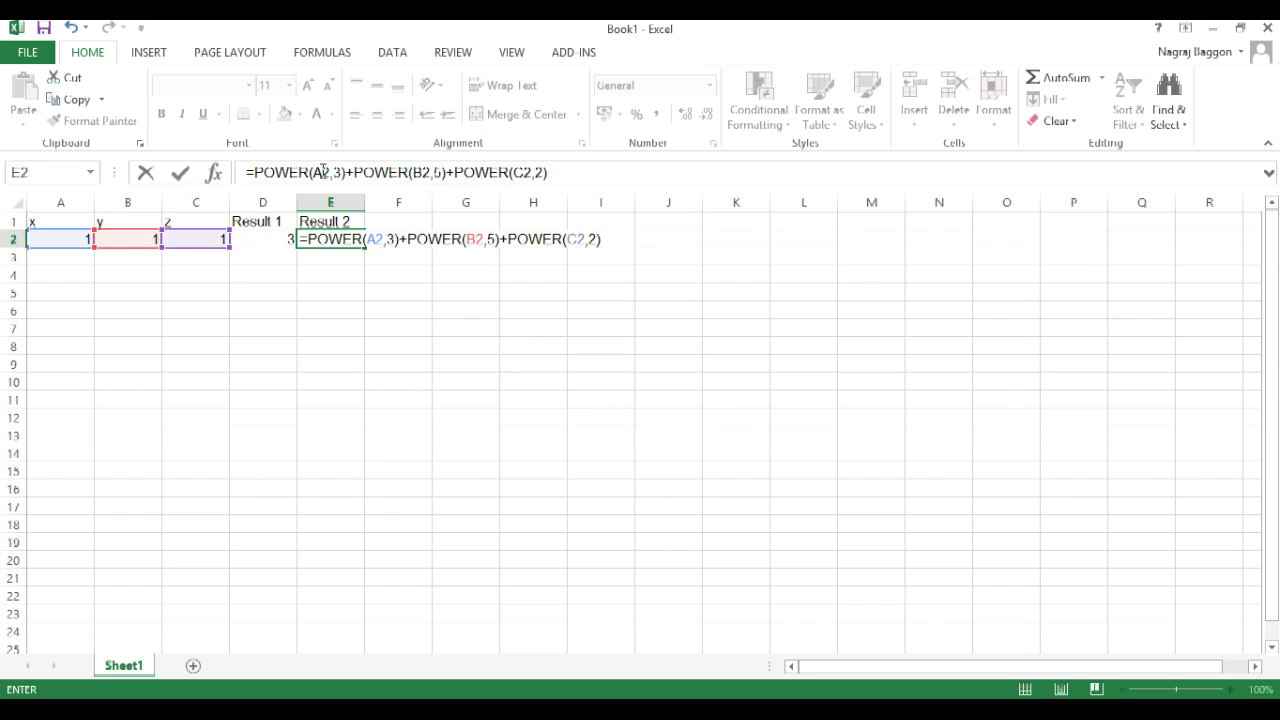
key(Return)
key(Up)
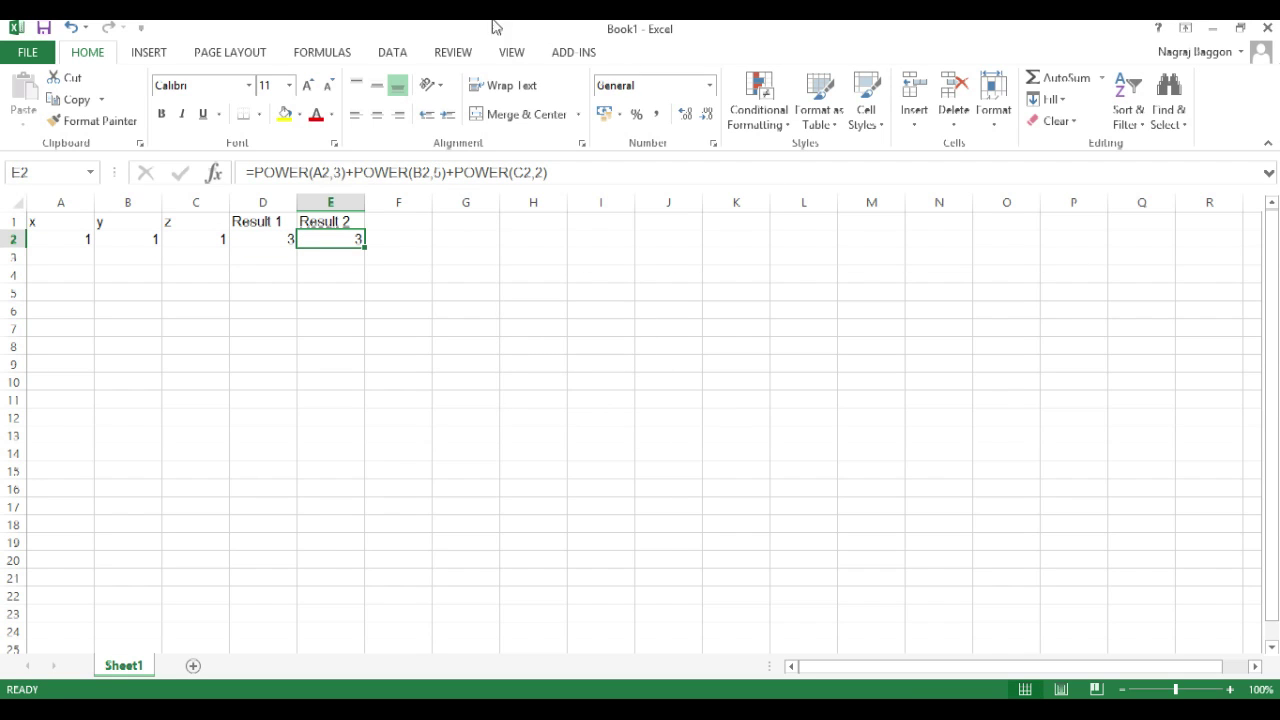
Step: Start Solver with E2 as the objective, targeting a value of 24
click(389, 55)
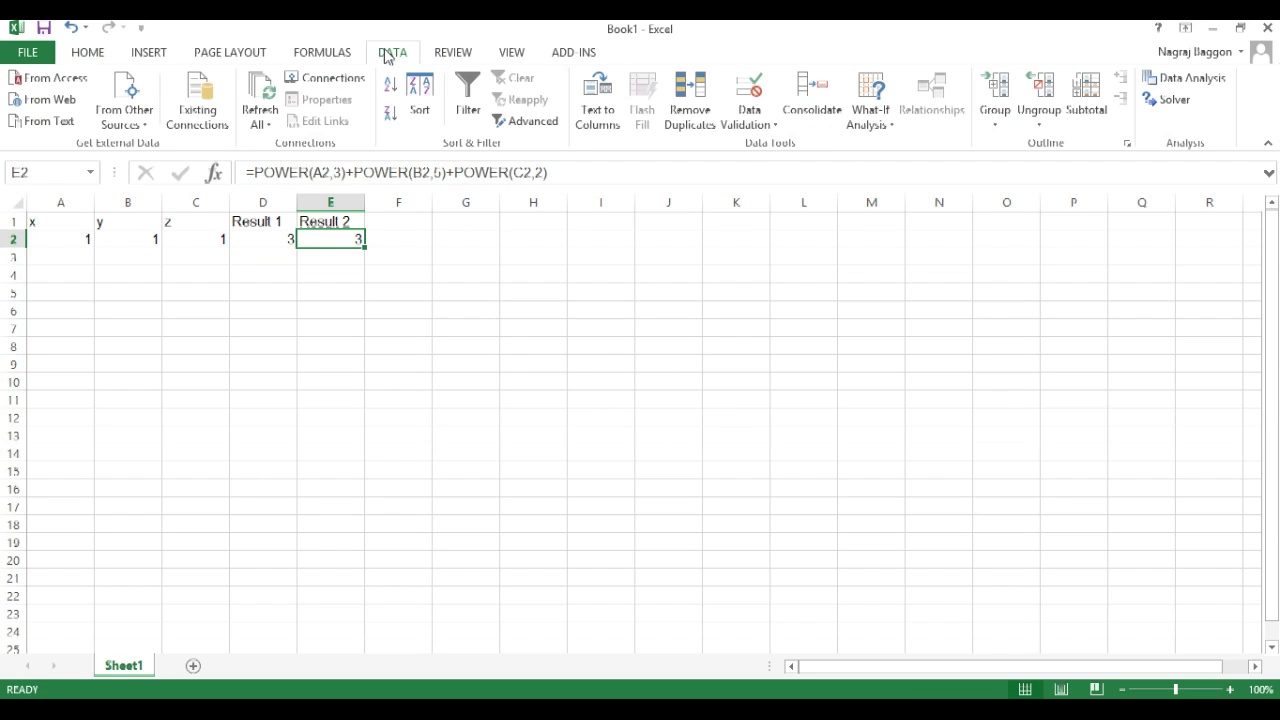
click(1176, 102)
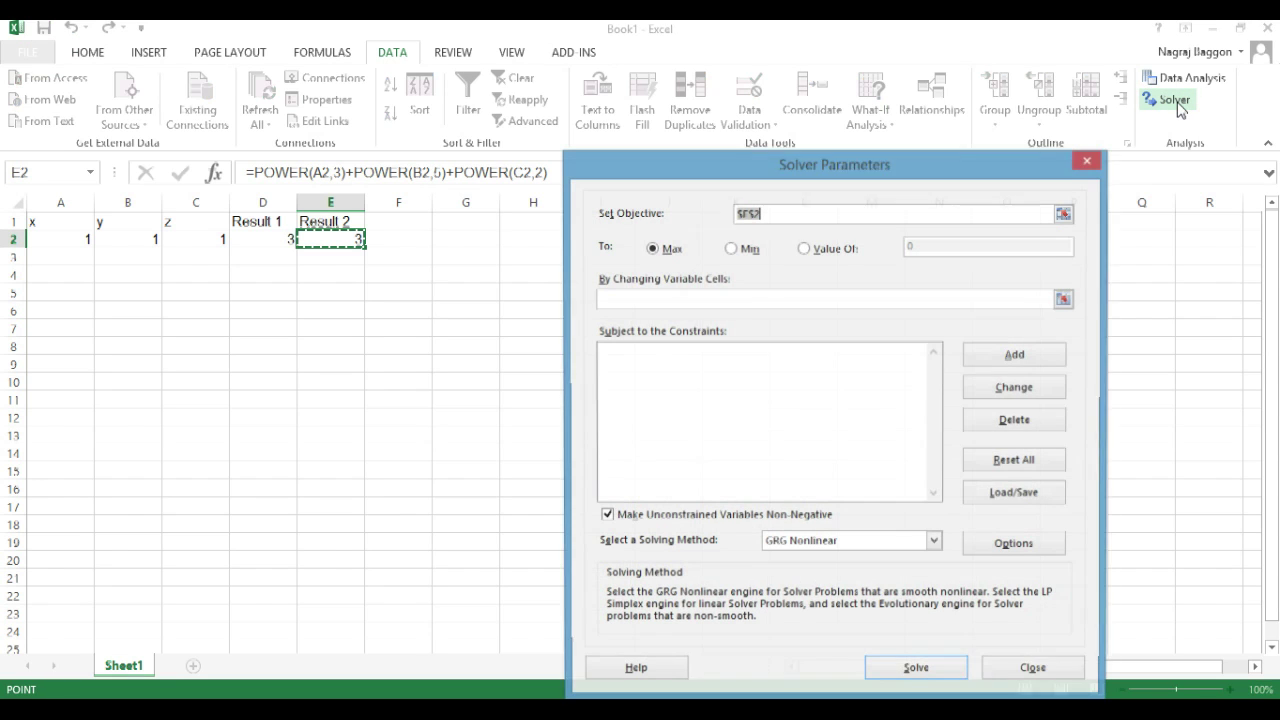
click(805, 249)
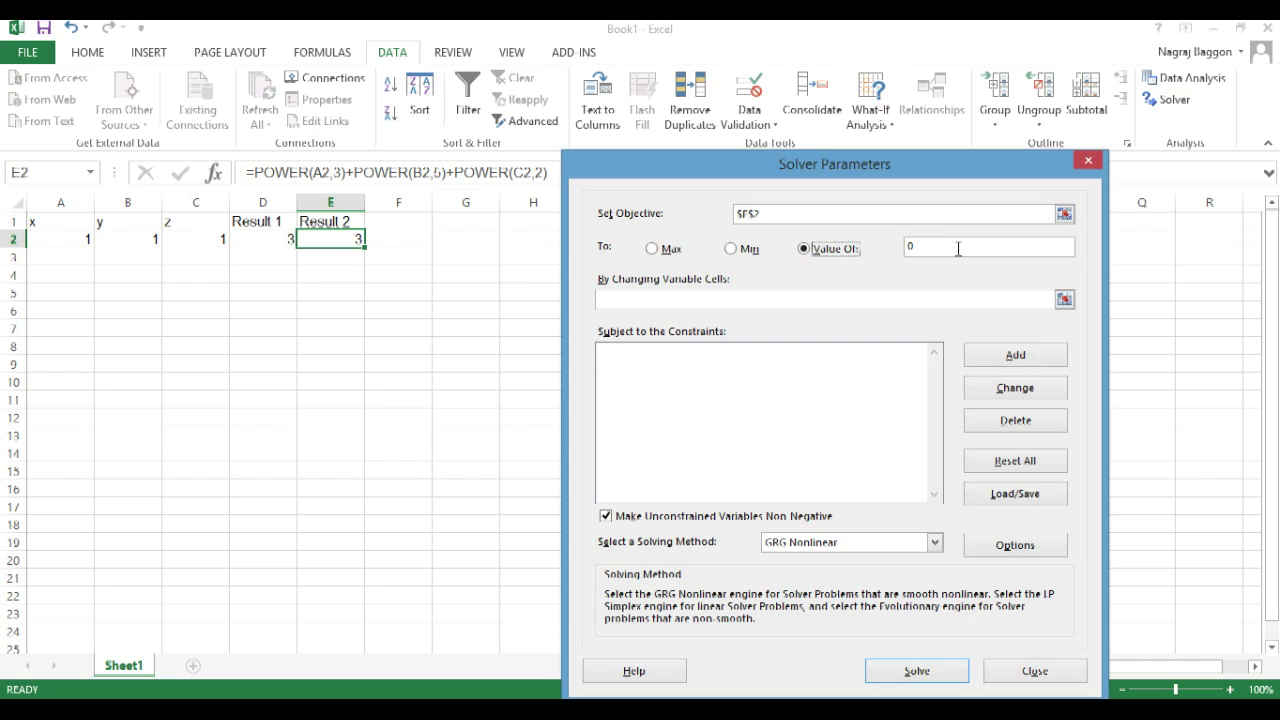
click(957, 249)
key(BackSpace)
text(24)
key(Tab)
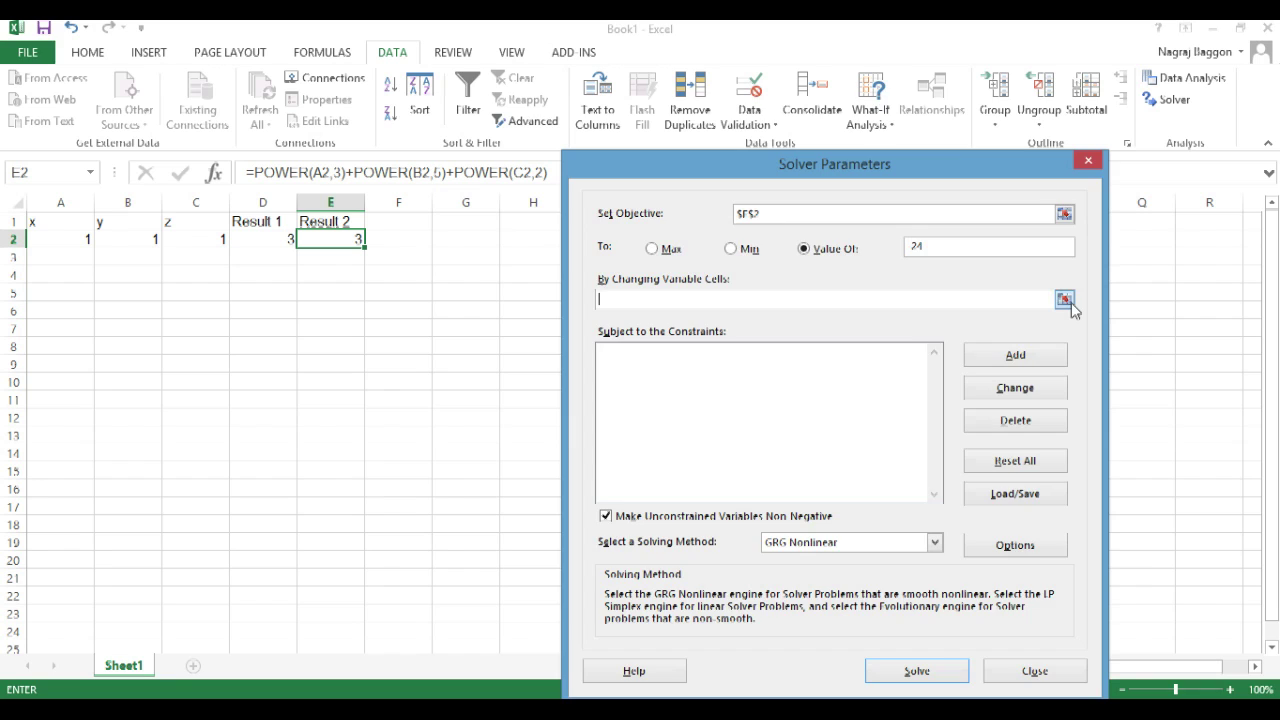
Step: Set Solver's variable cells to A2:C2
click(1064, 299)
click(50, 243)
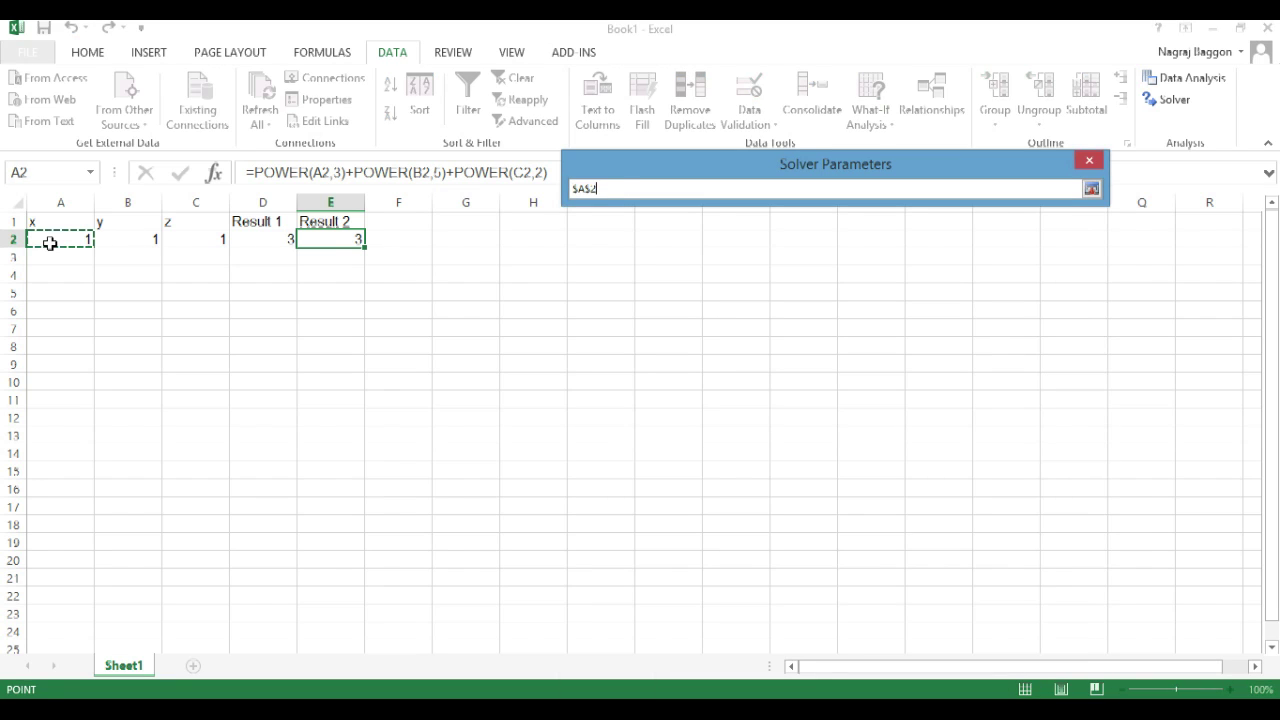
drag(50, 243, 175, 243)
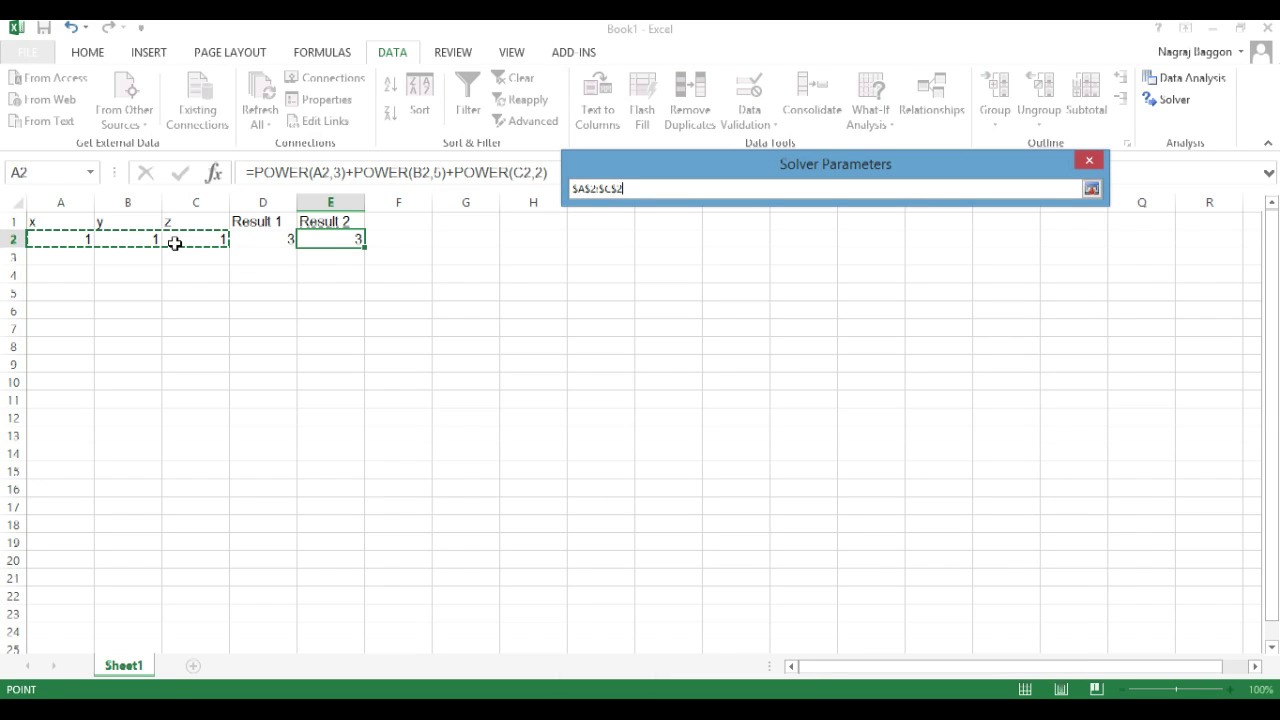
key(Return)
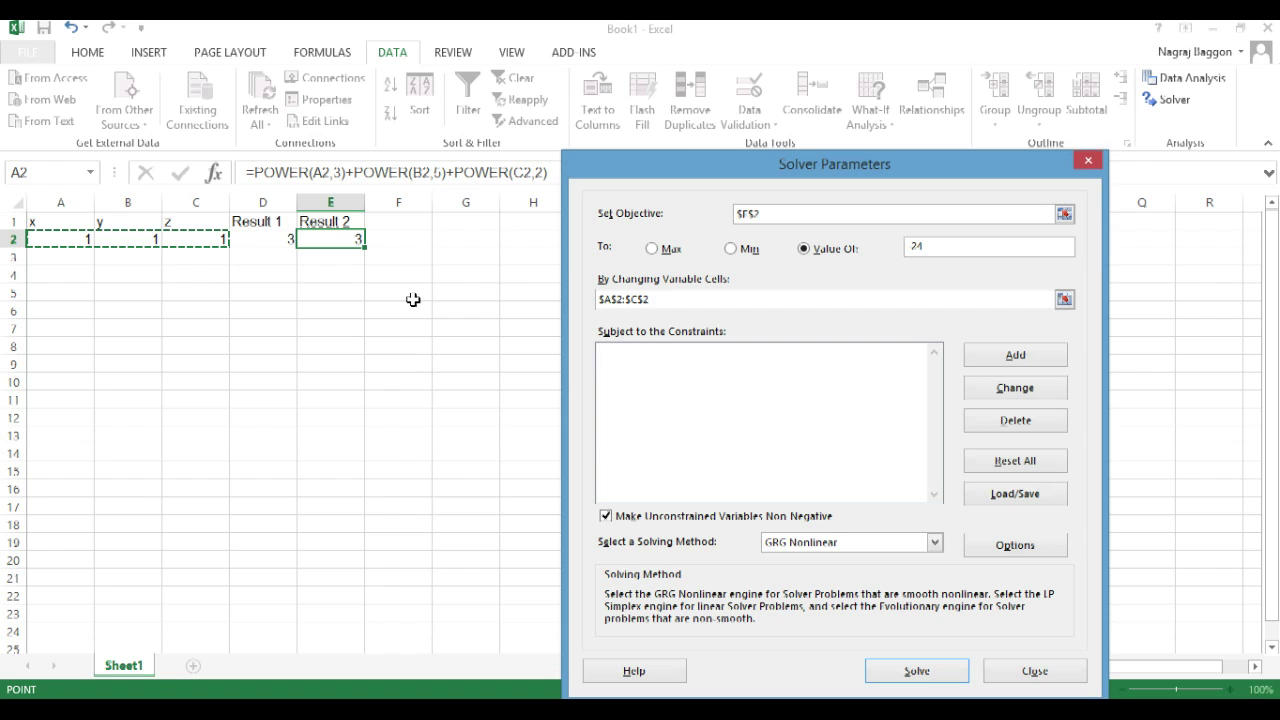
Step: Add a Solver constraint requiring D2 to equal 32
click(1010, 355)
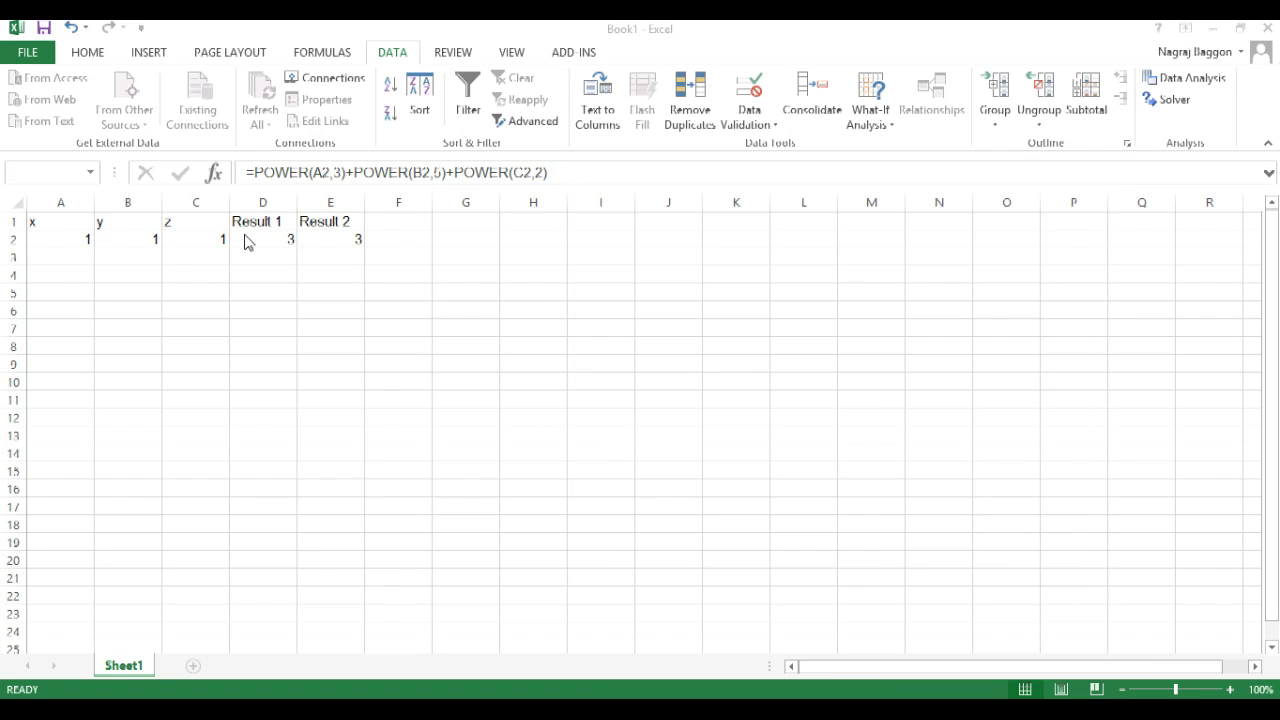
click(252, 234)
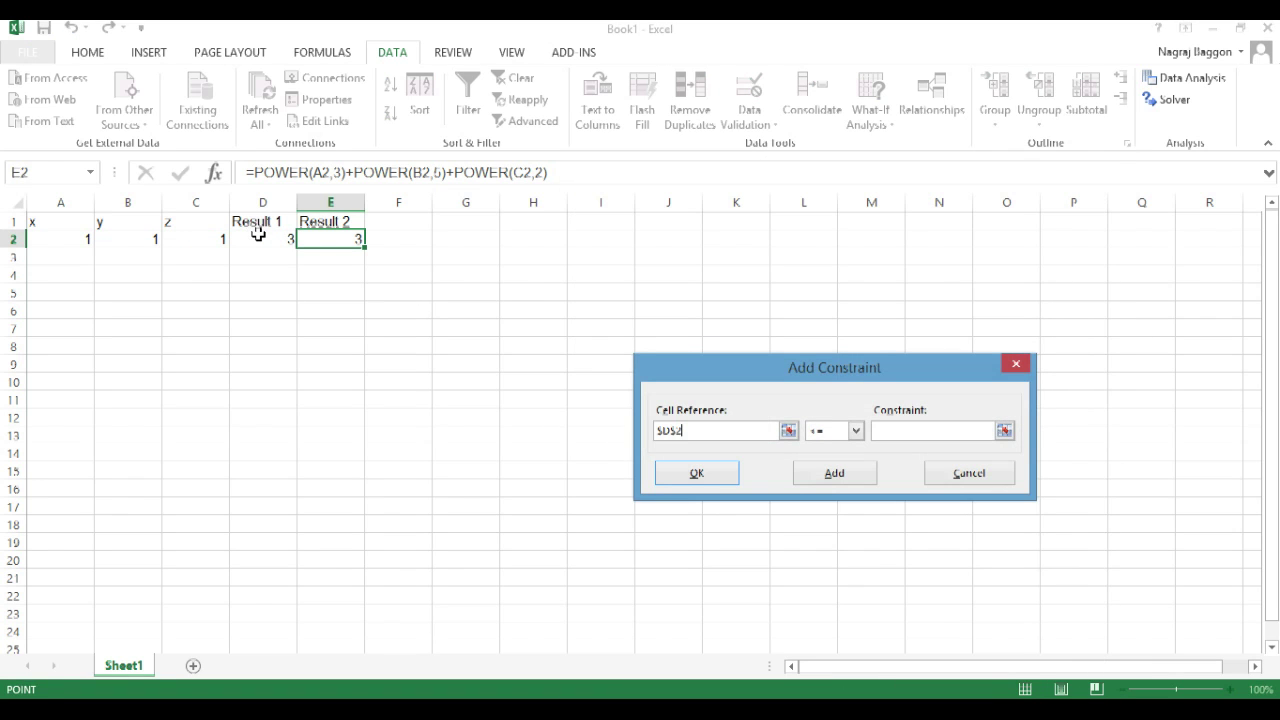
click(856, 430)
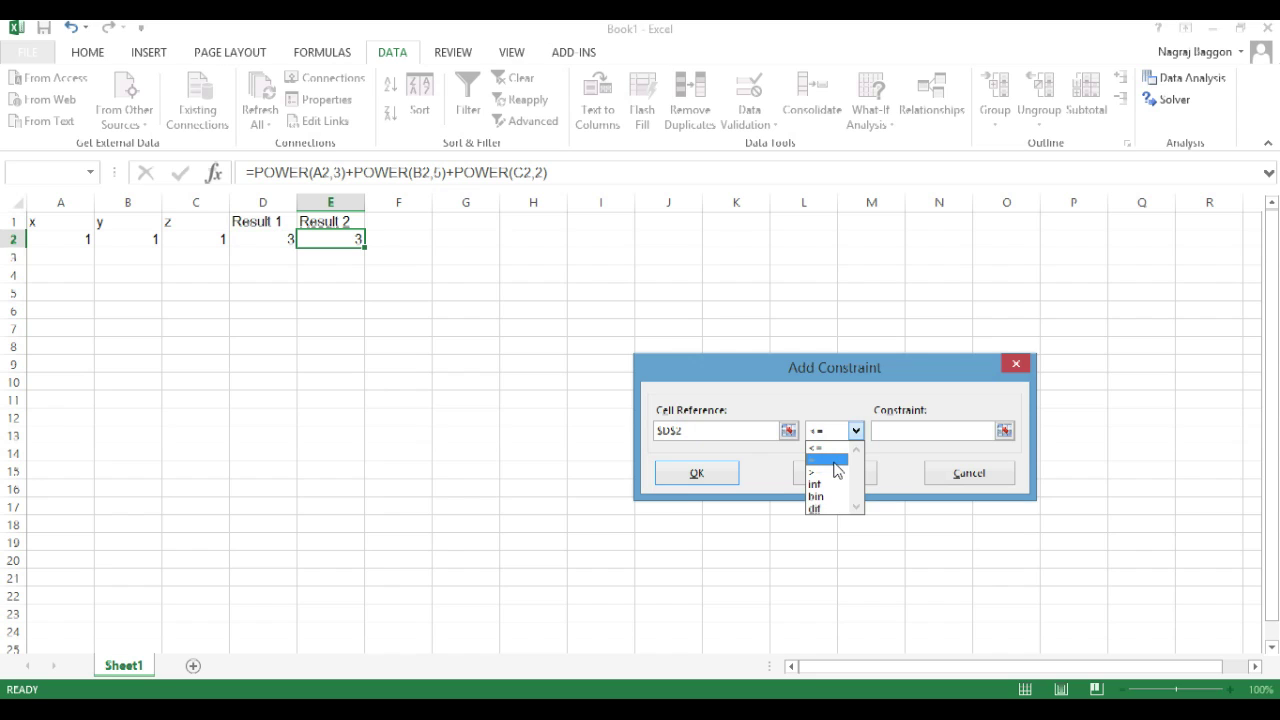
click(838, 462)
text(32)
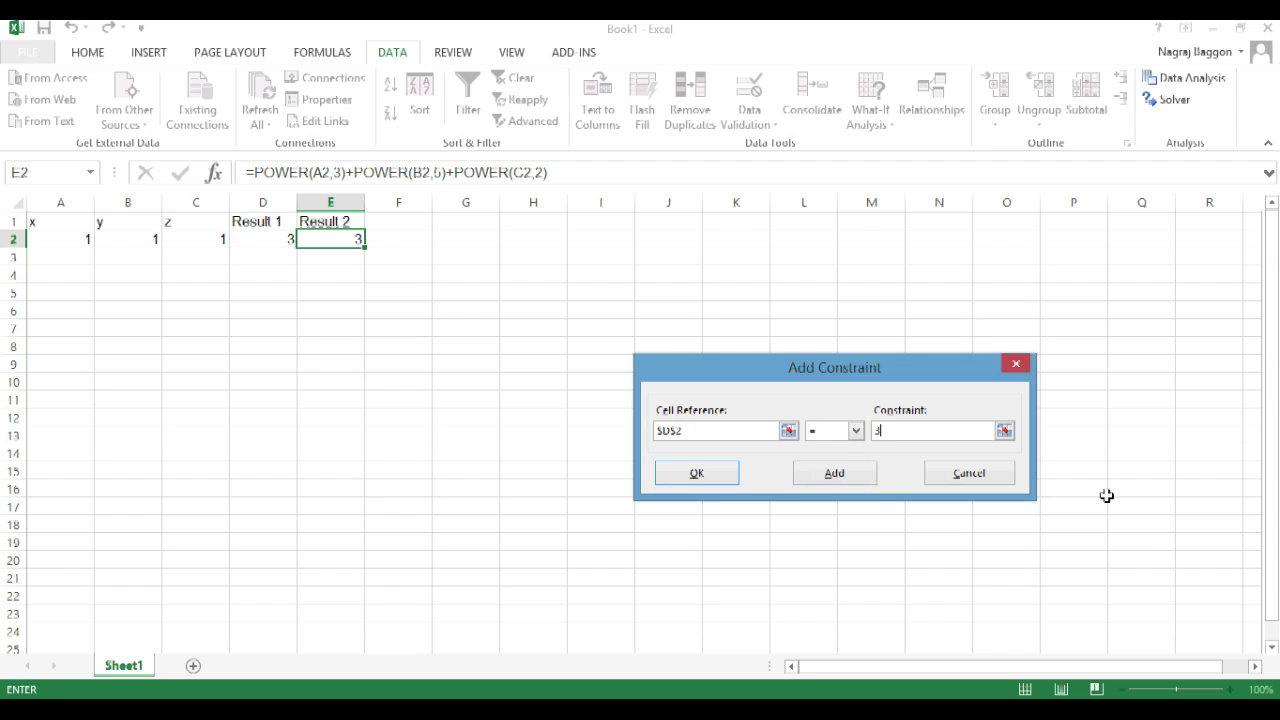
click(833, 479)
Step: Add integer constraints for A2, B2 and C2
click(54, 238)
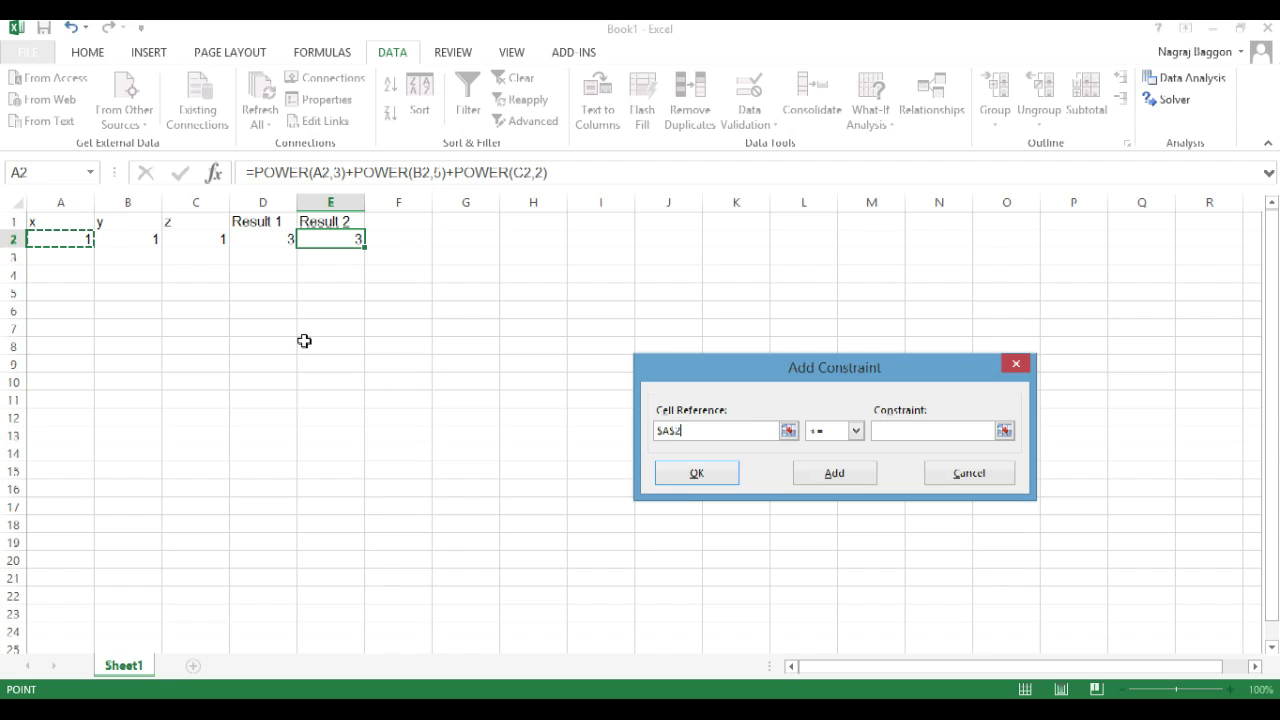
click(848, 432)
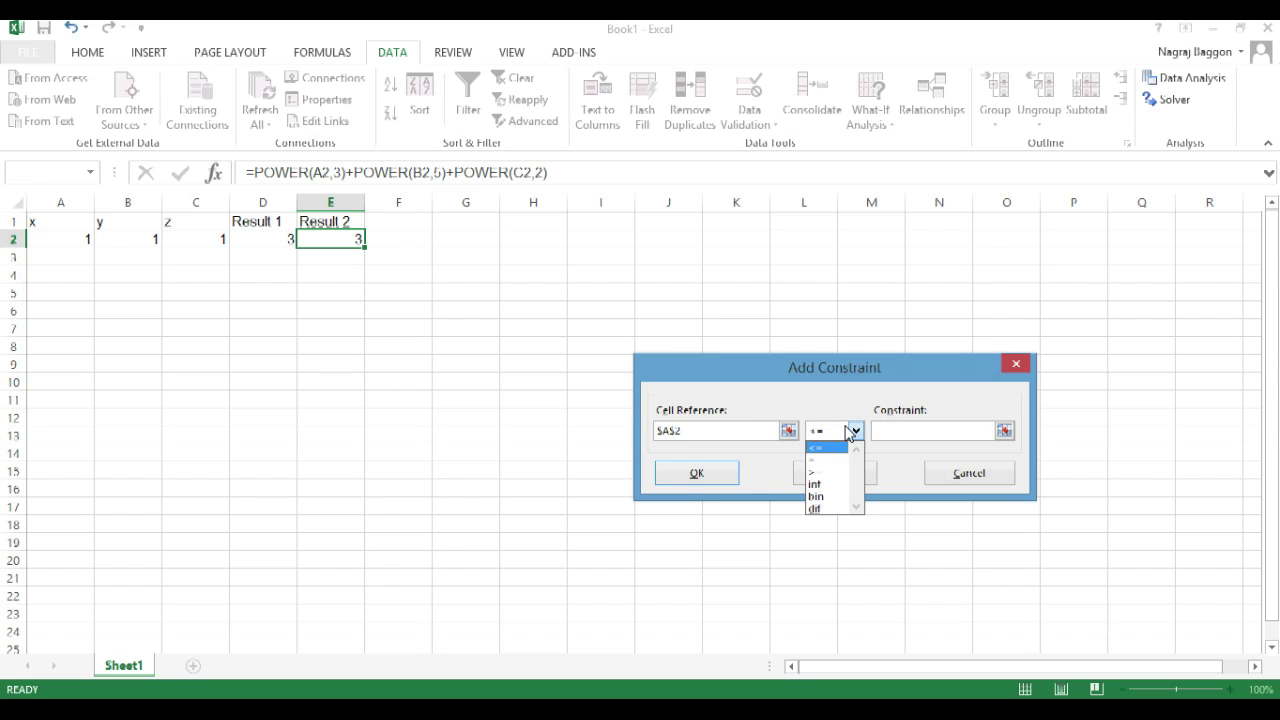
click(826, 486)
click(831, 478)
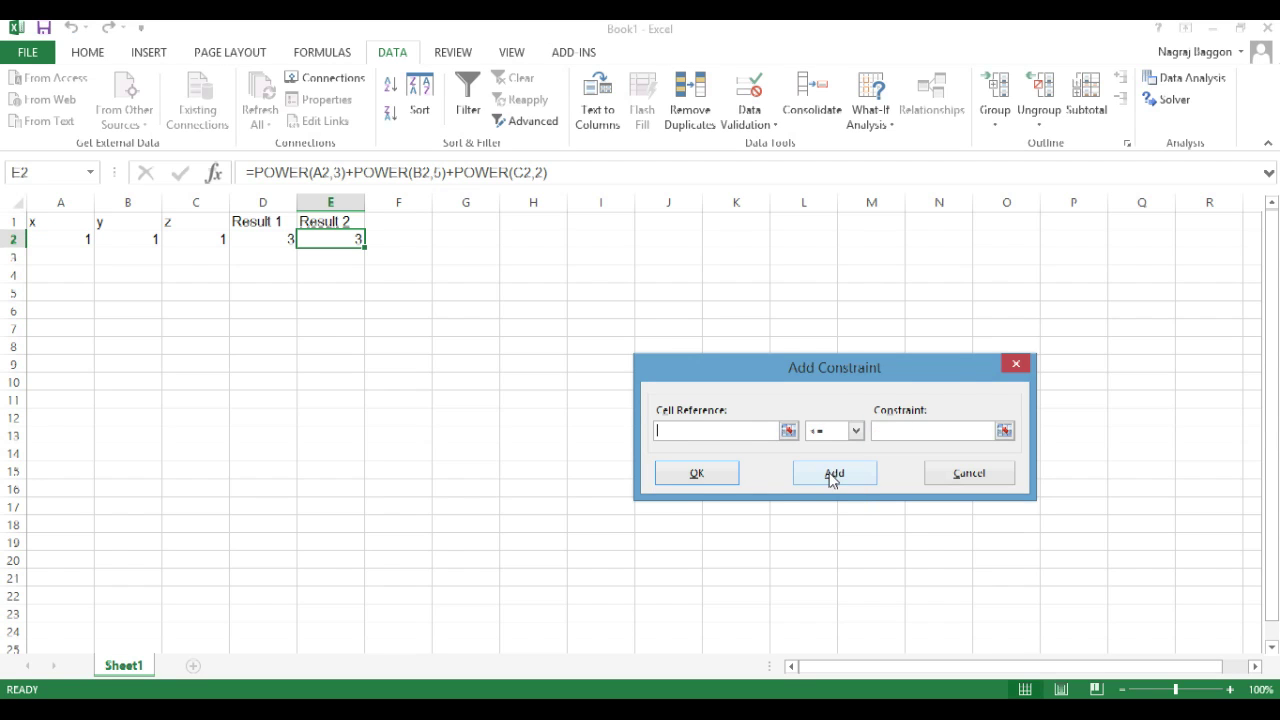
click(128, 243)
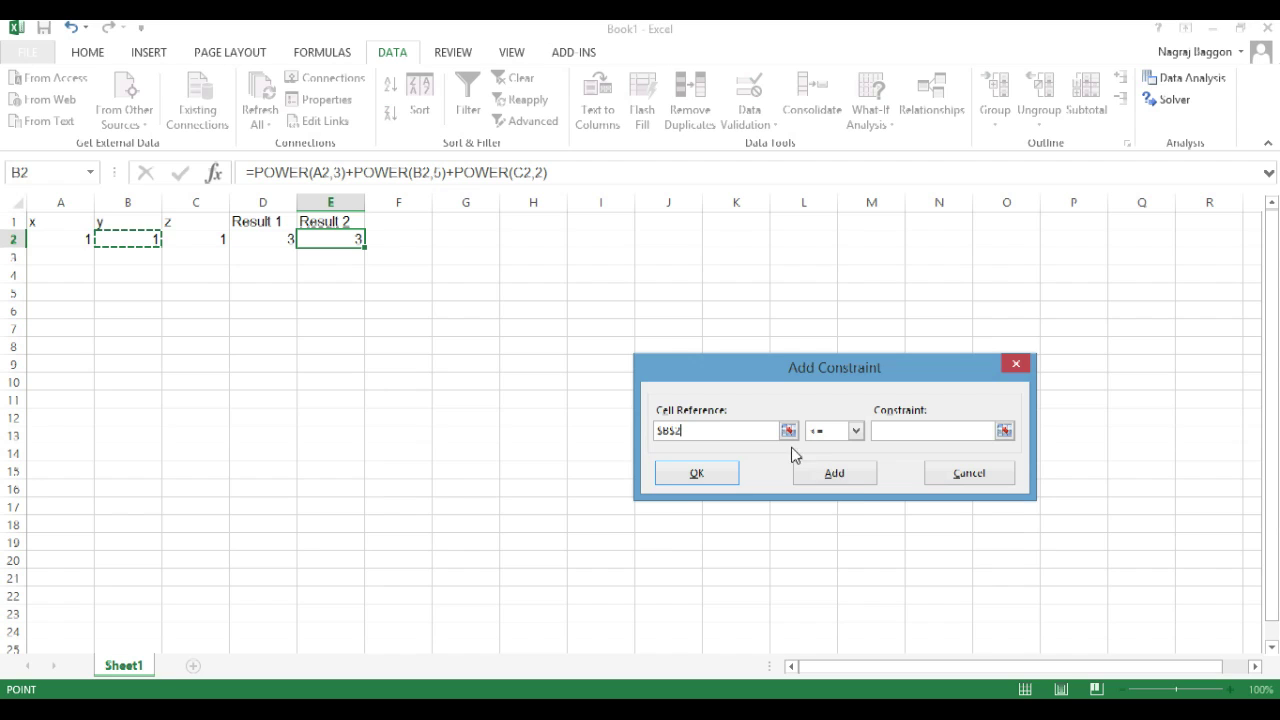
click(830, 432)
click(823, 482)
click(823, 474)
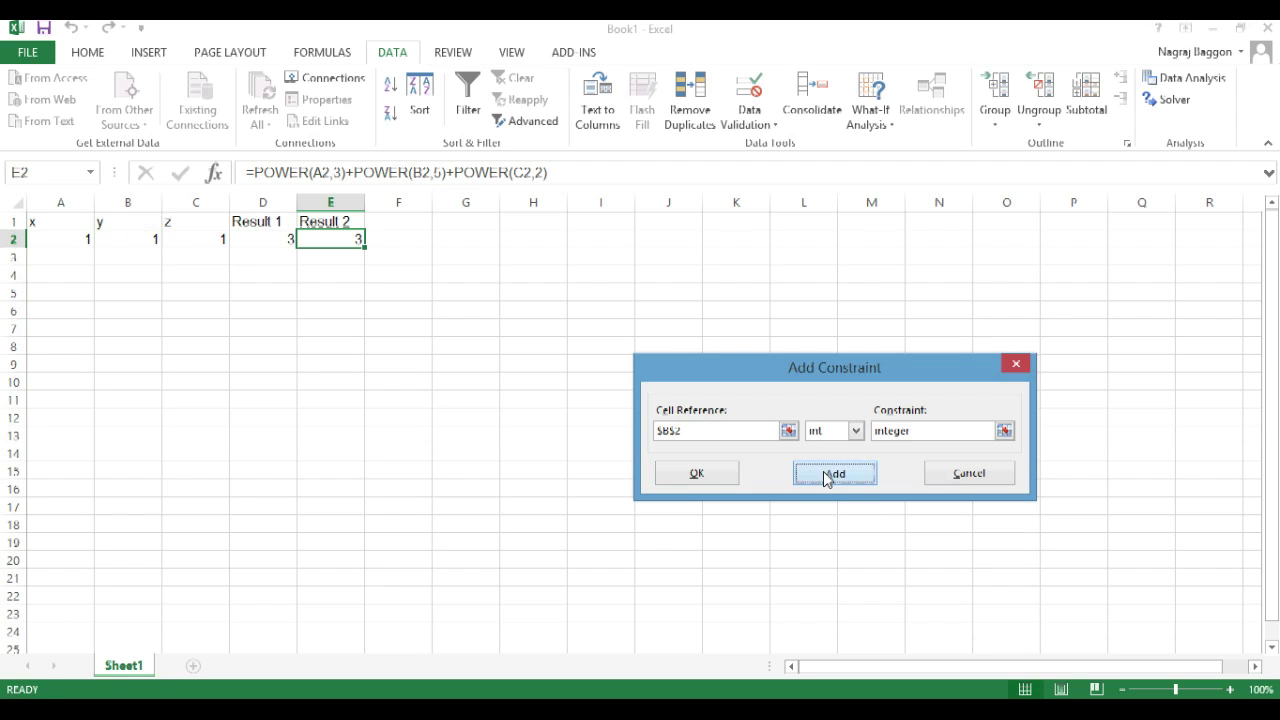
click(206, 240)
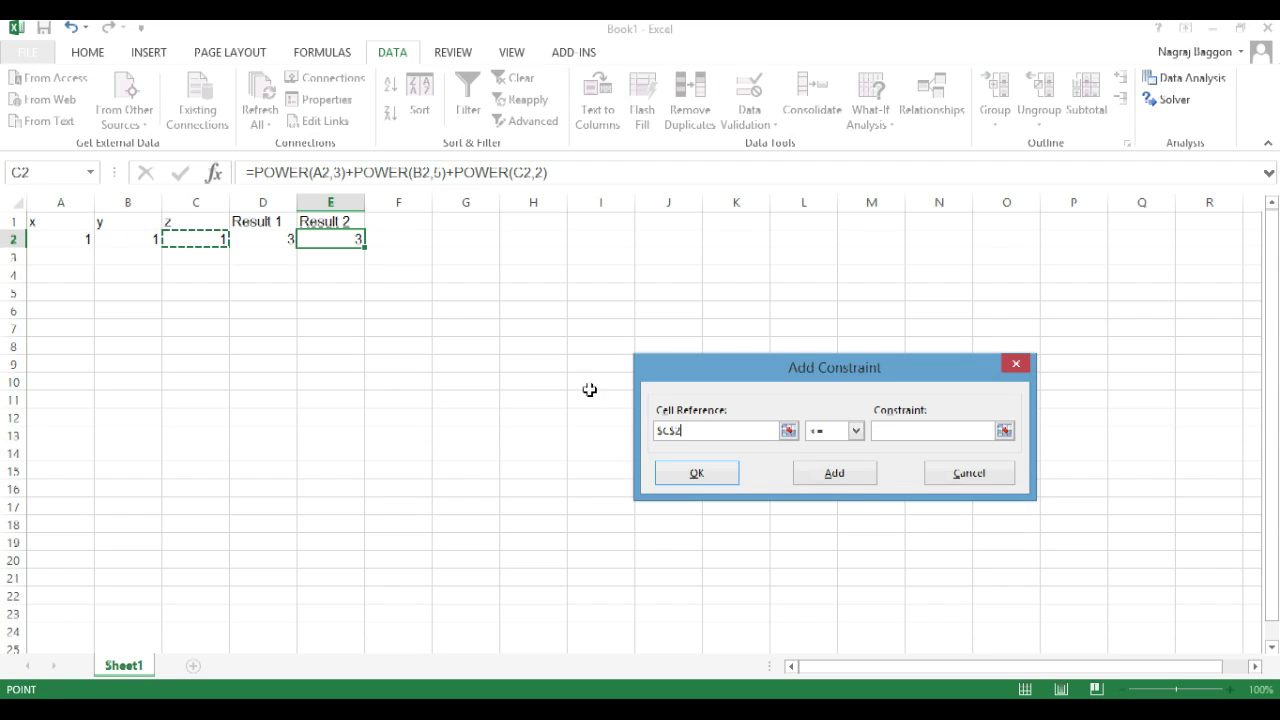
click(815, 432)
click(822, 484)
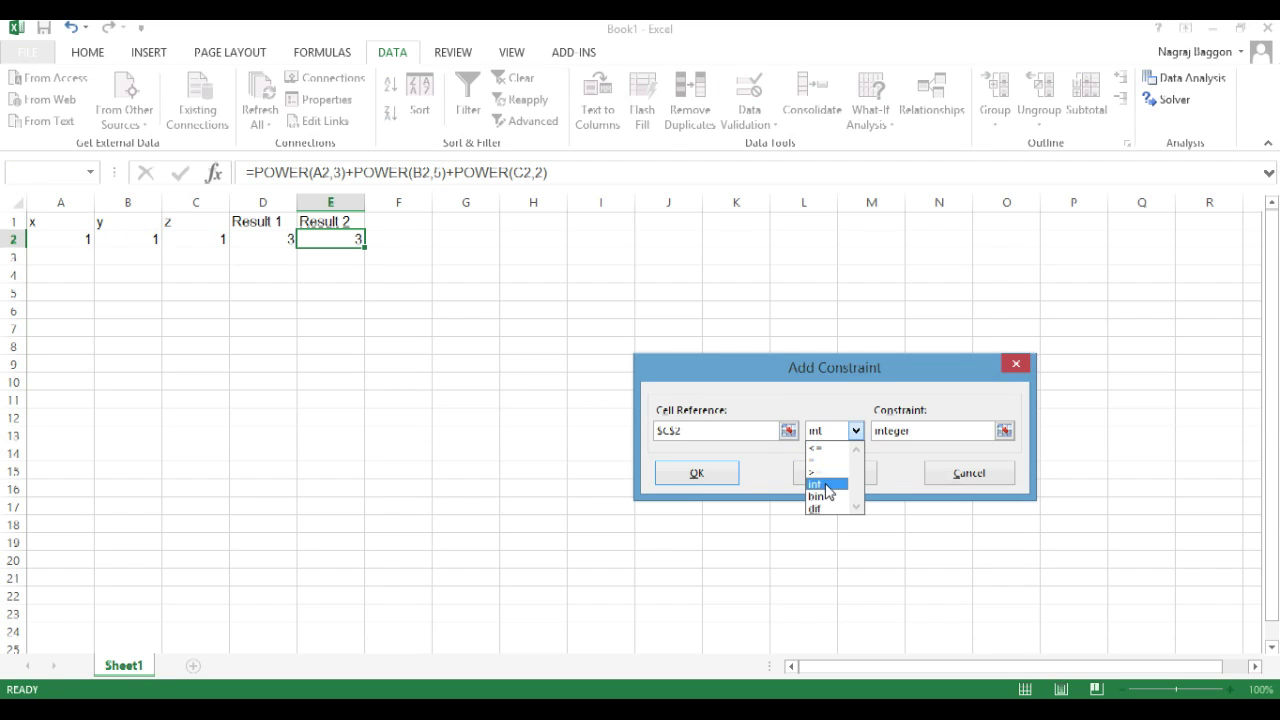
click(704, 471)
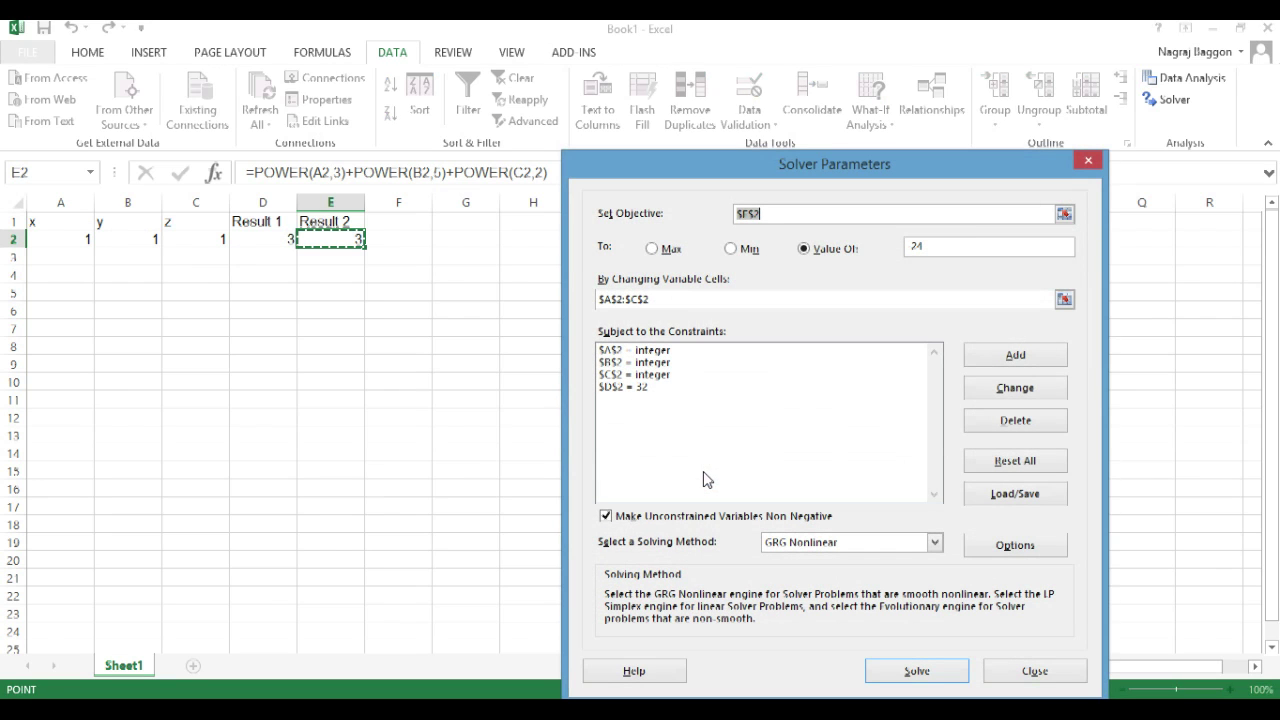
Step: Allow negative variable values and solve, giving x = -1, y = -2, z = 3
click(608, 518)
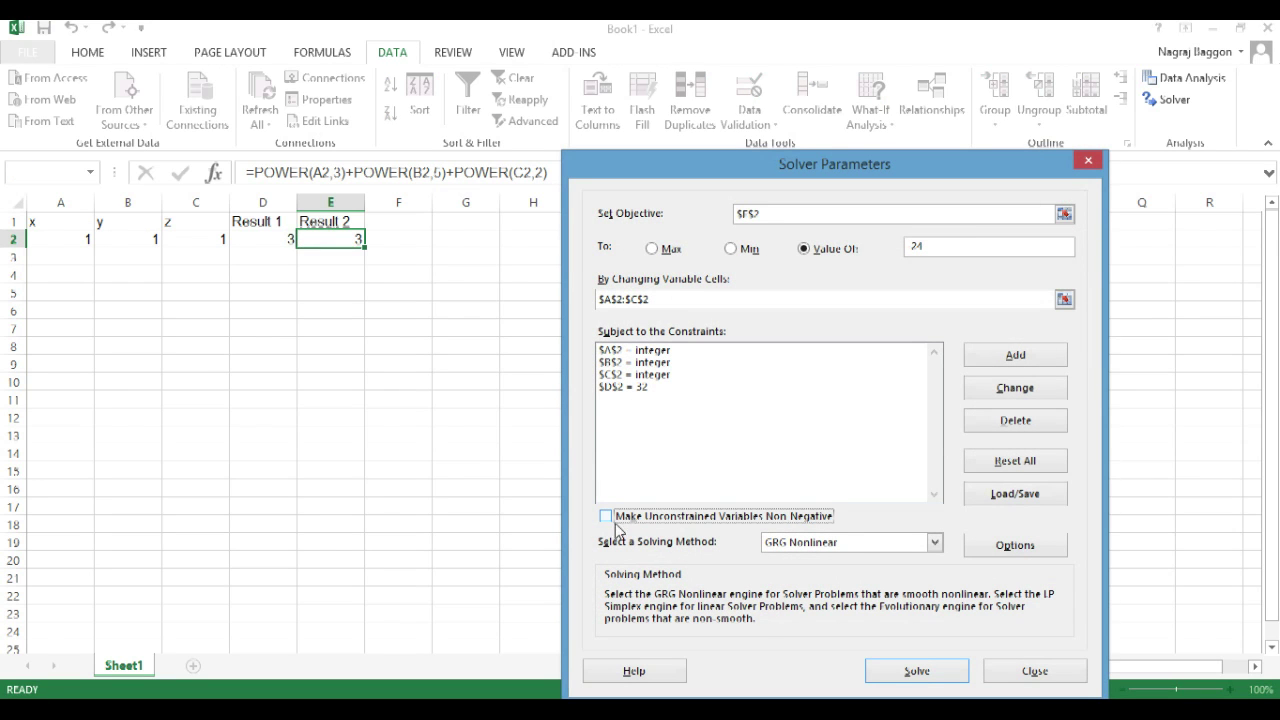
click(912, 680)
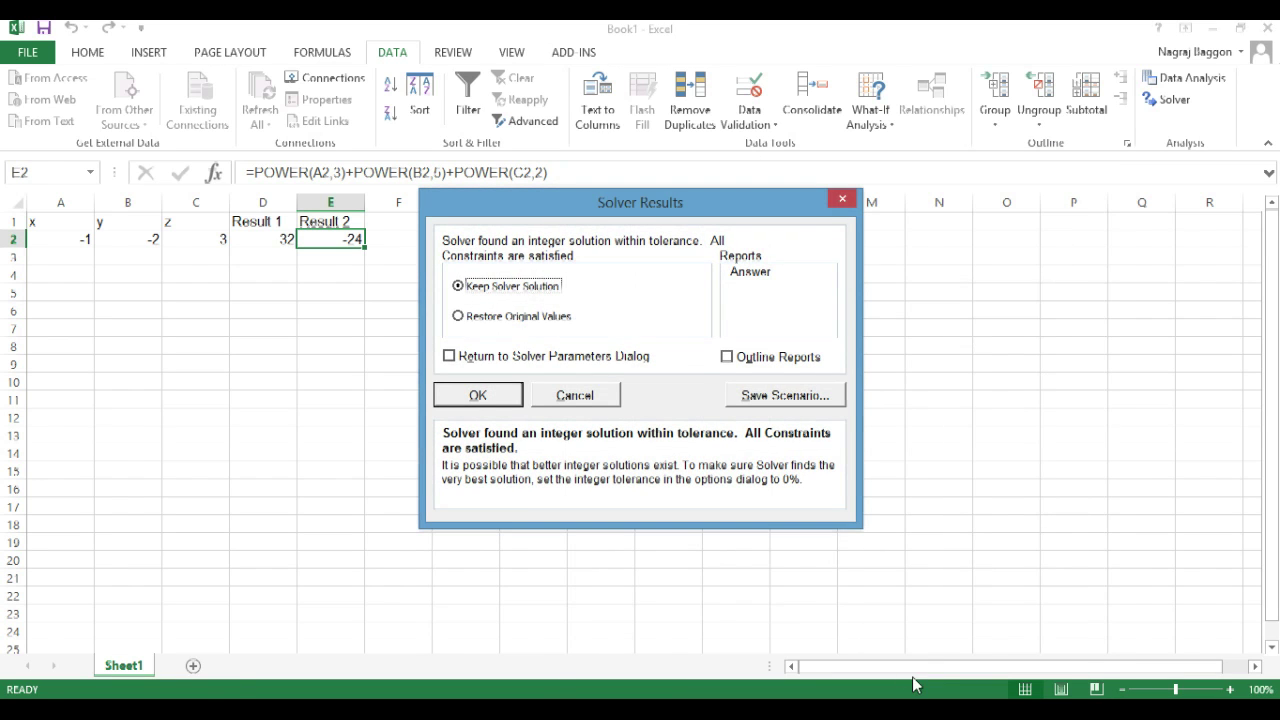
Step: Keep Solver's solution and fill the answer cells A2:C2 with yellow
click(504, 397)
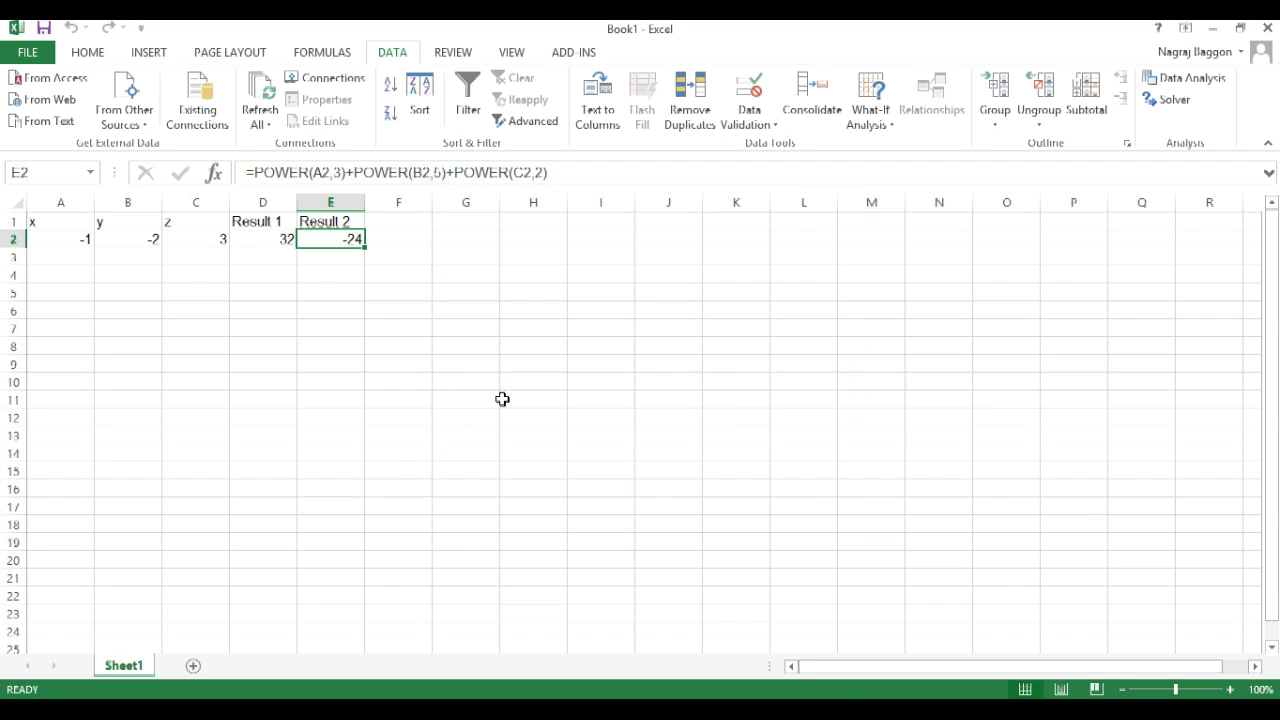
drag(71, 240, 196, 250)
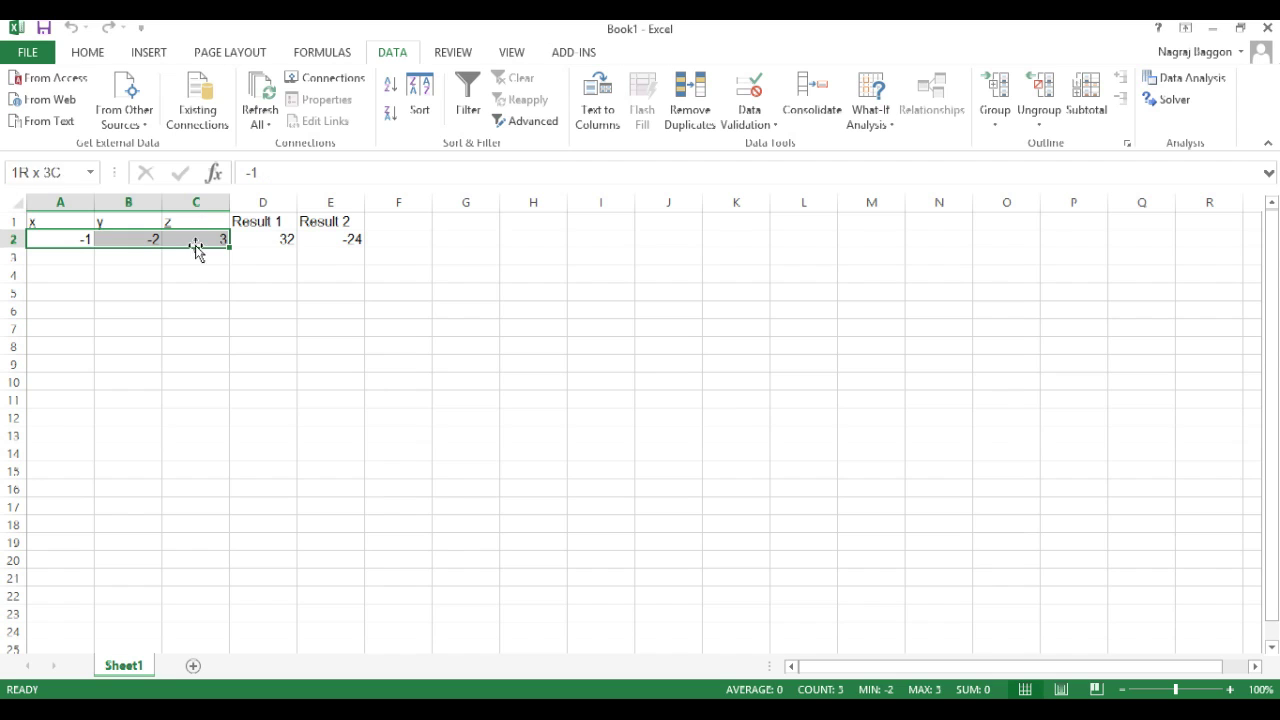
click(87, 52)
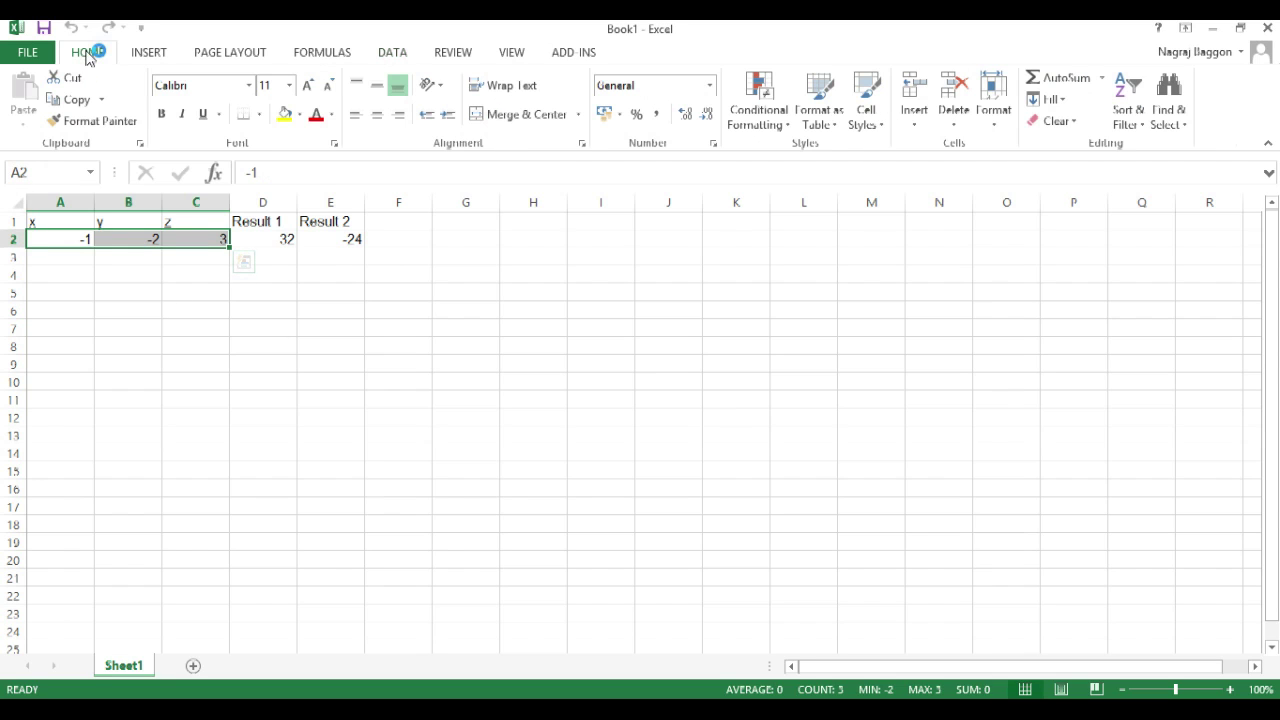
click(284, 114)
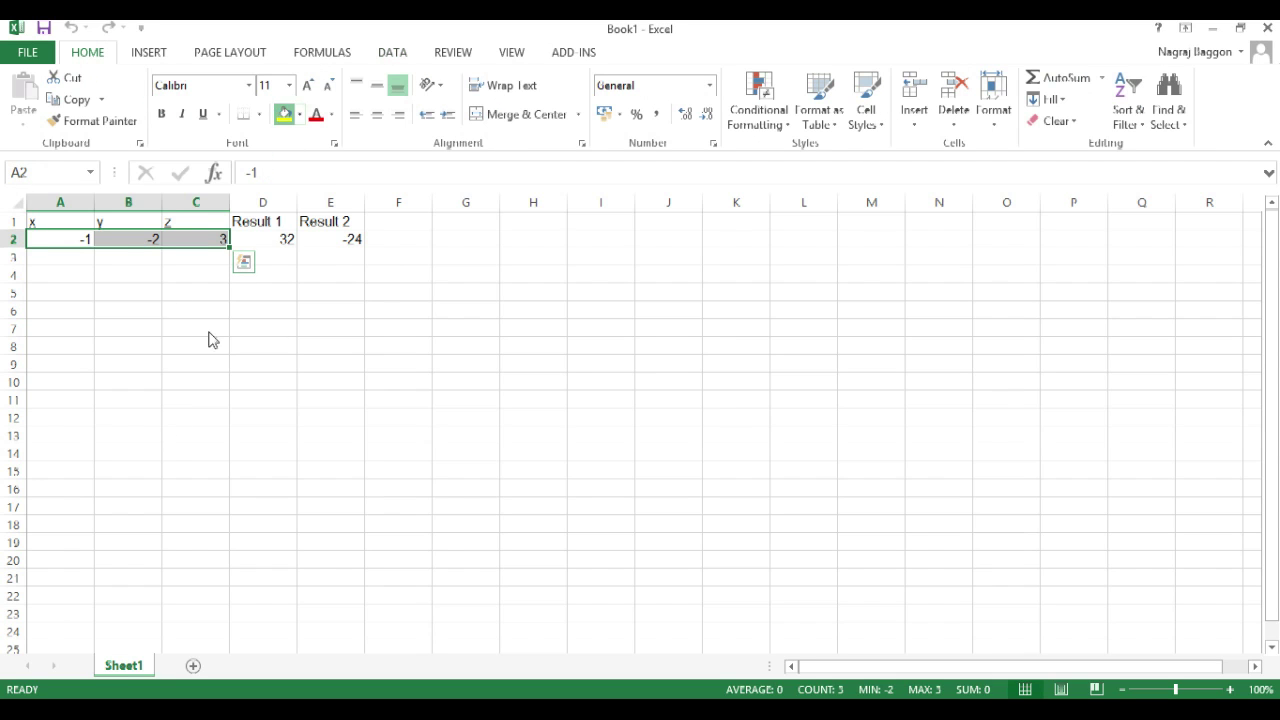
click(67, 264)
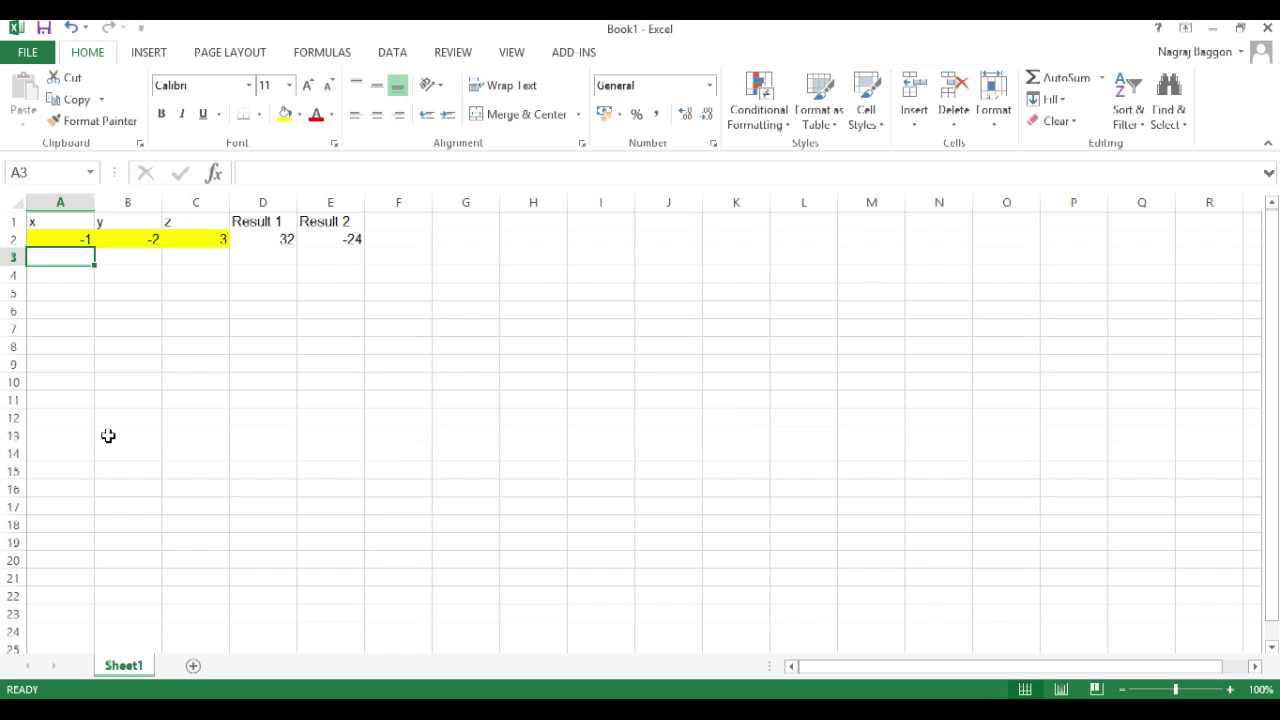